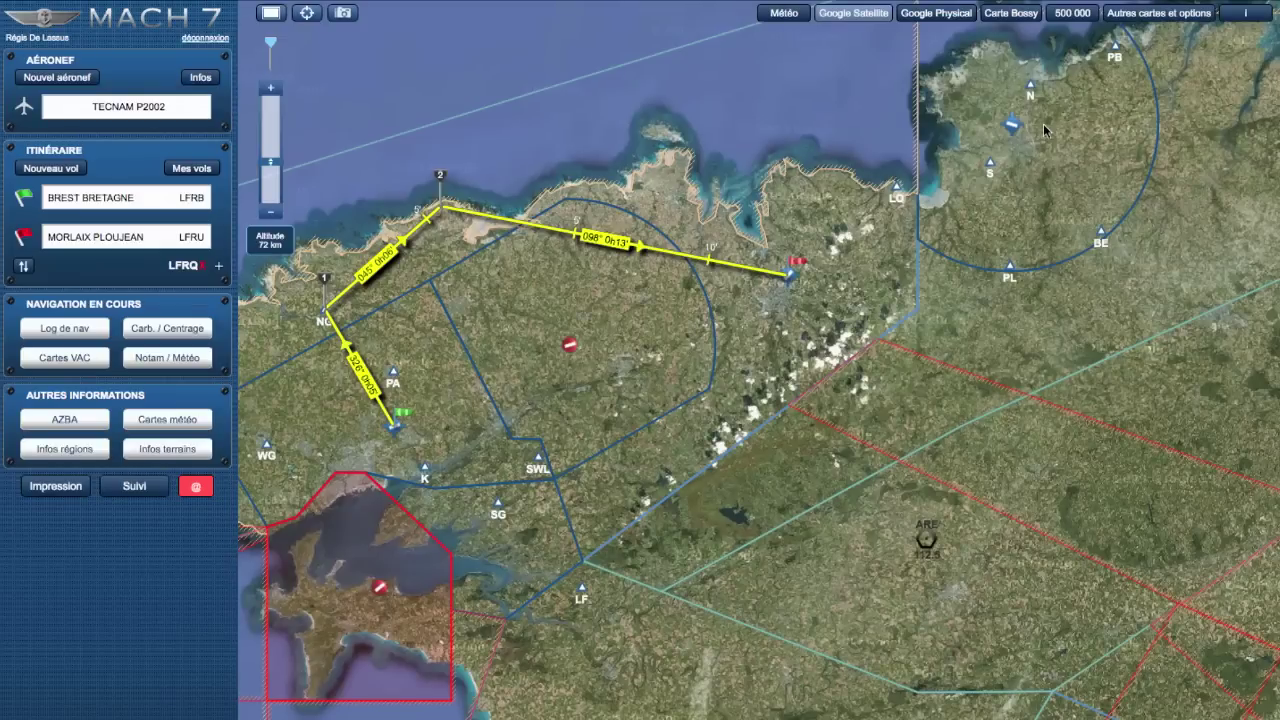
Compare the route on the 500 000, Carte Bossy, Google Physical and Google Satellite map backgrounds
click(1073, 14)
click(1009, 14)
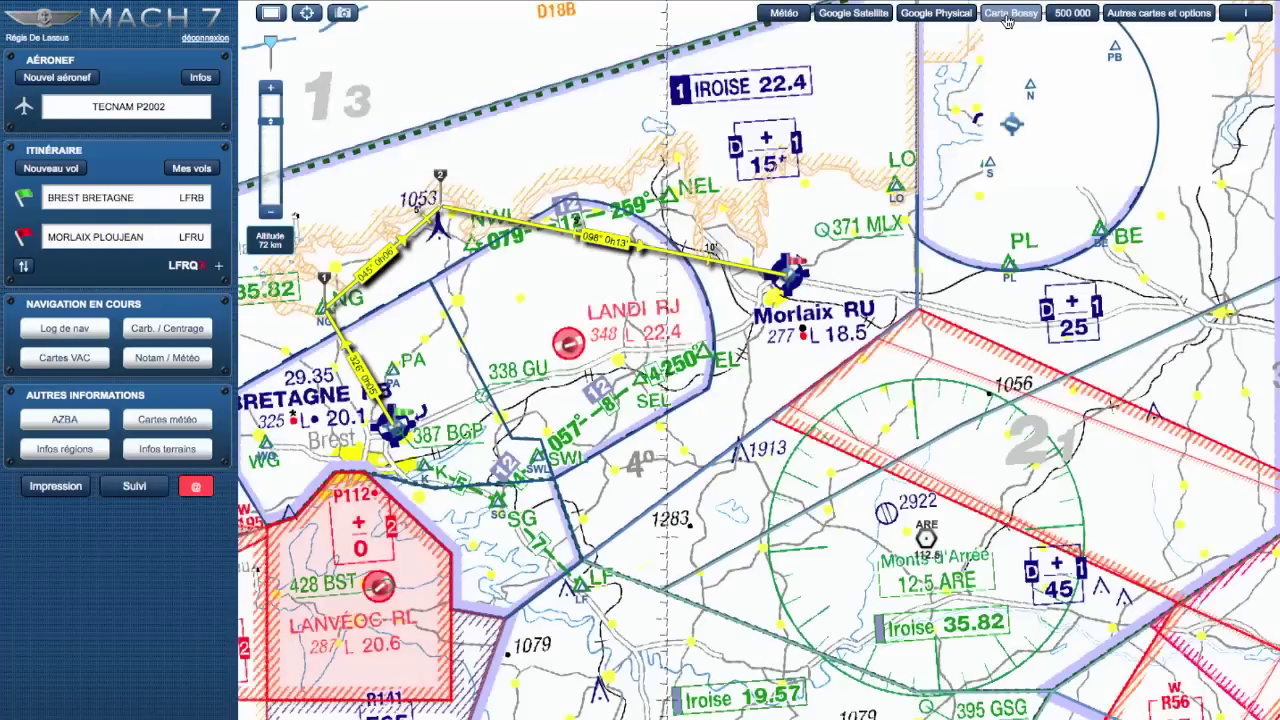
click(950, 14)
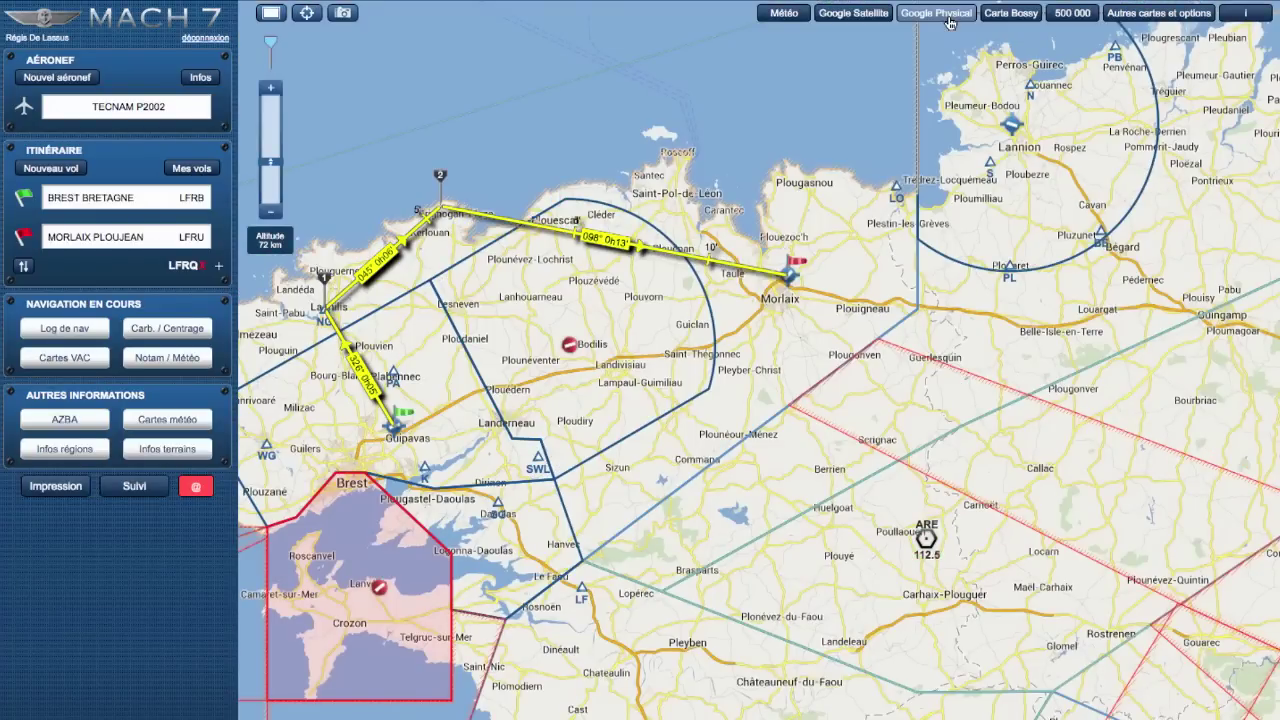
click(853, 13)
click(271, 14)
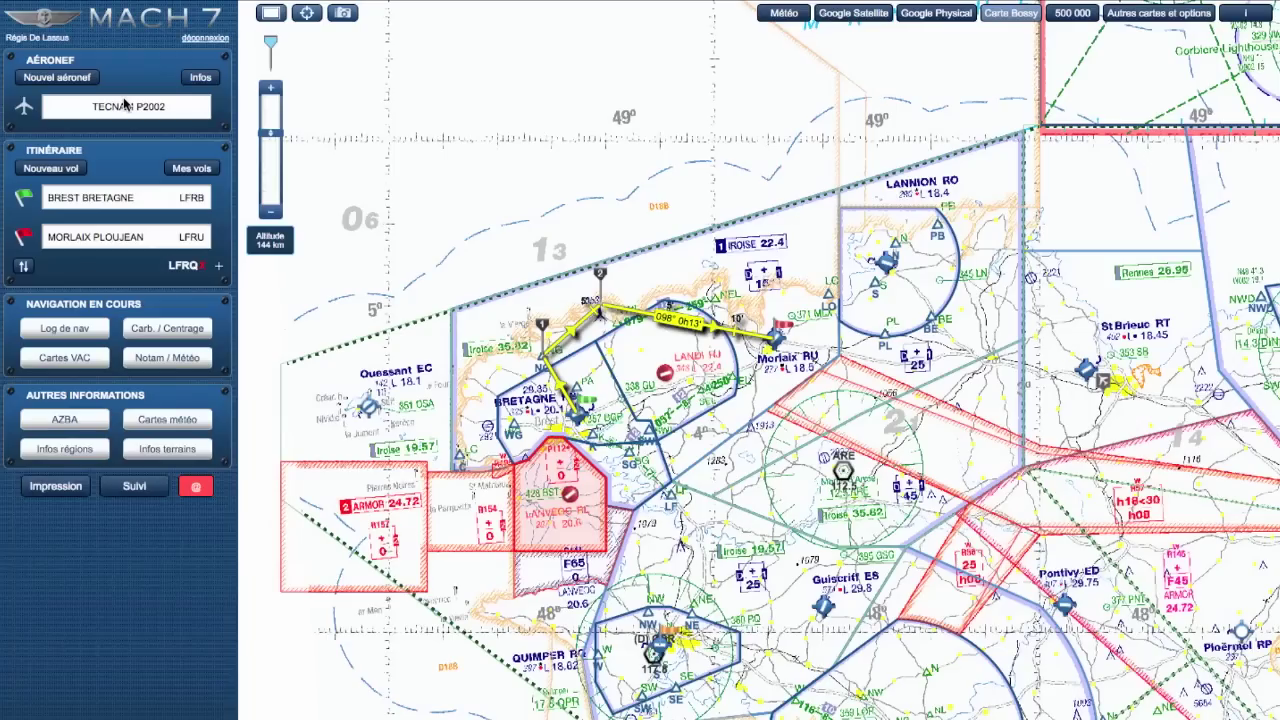
Choose the saved DR221 as the flight's aircraft and show its details
click(125, 105)
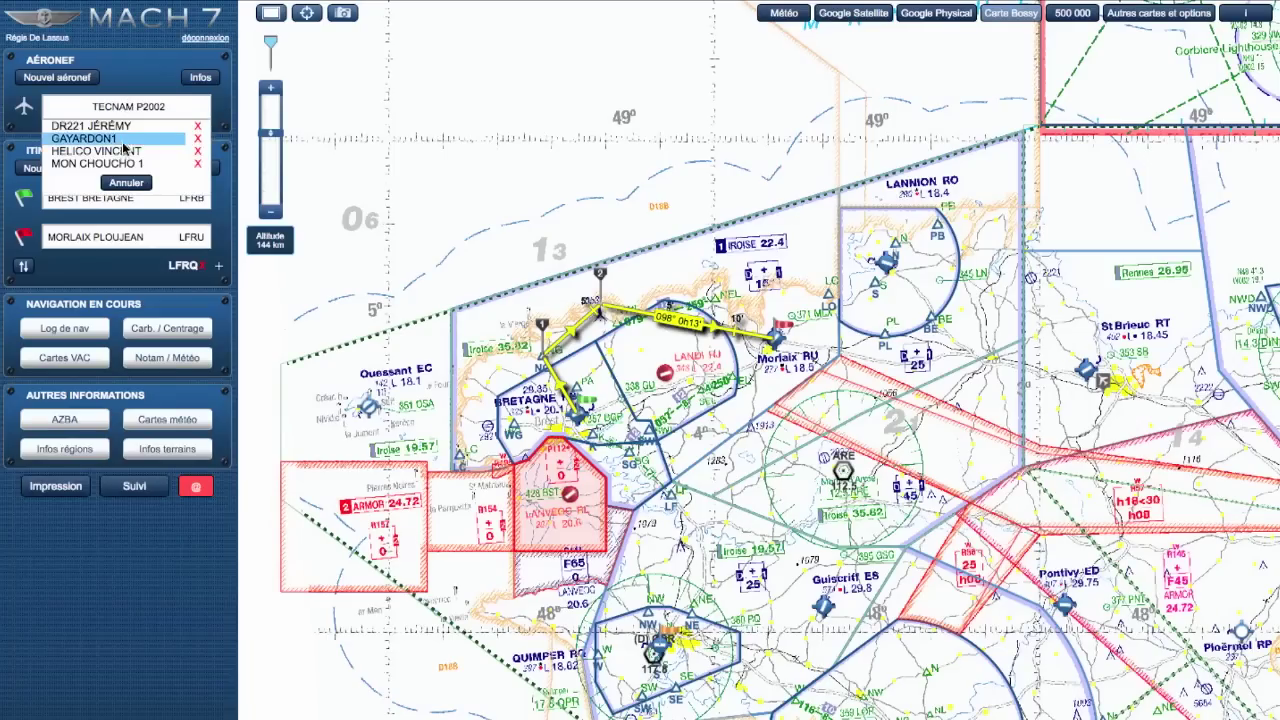
click(100, 126)
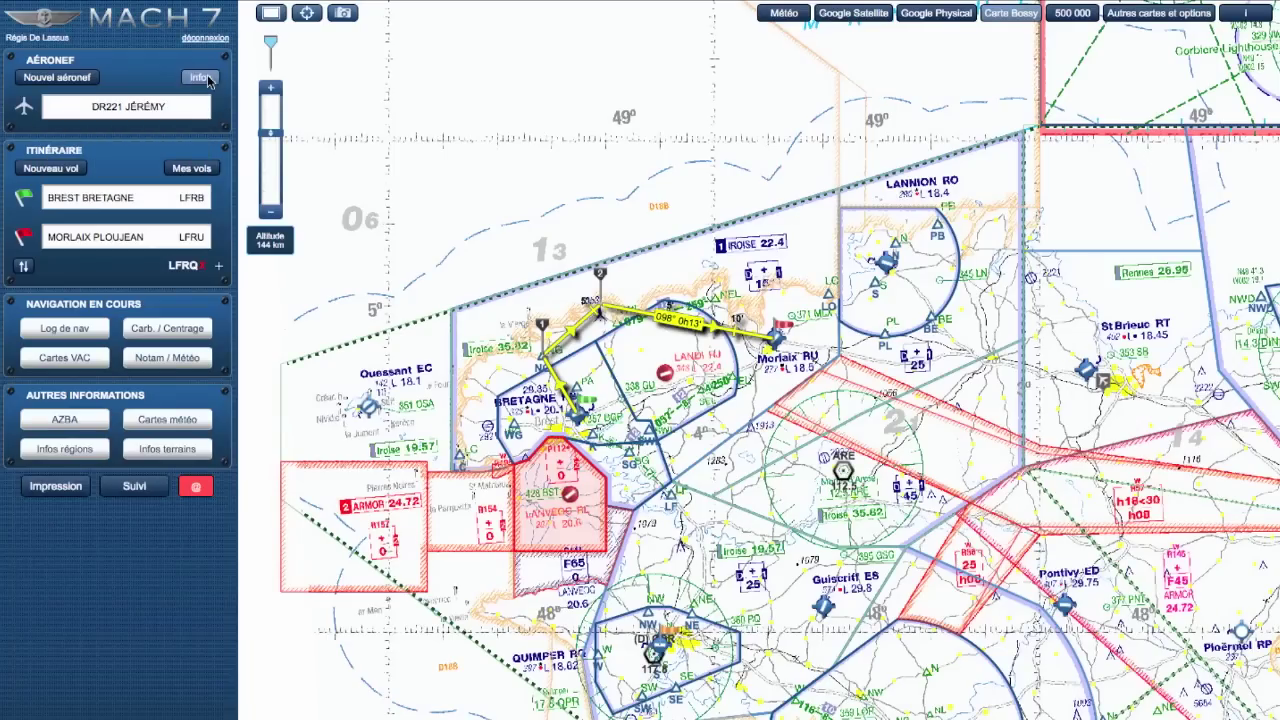
click(200, 77)
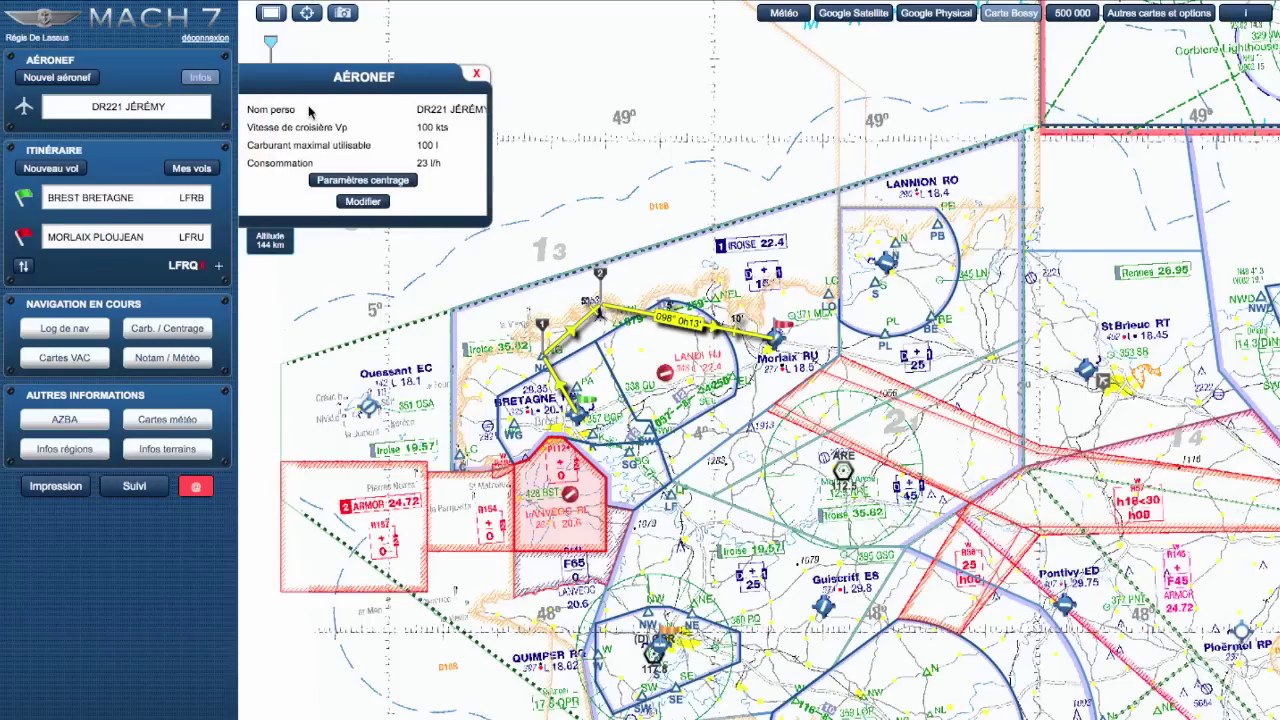
Start creating a new aircraft and enter Dr400 as its personal name
click(57, 77)
text(Dr)
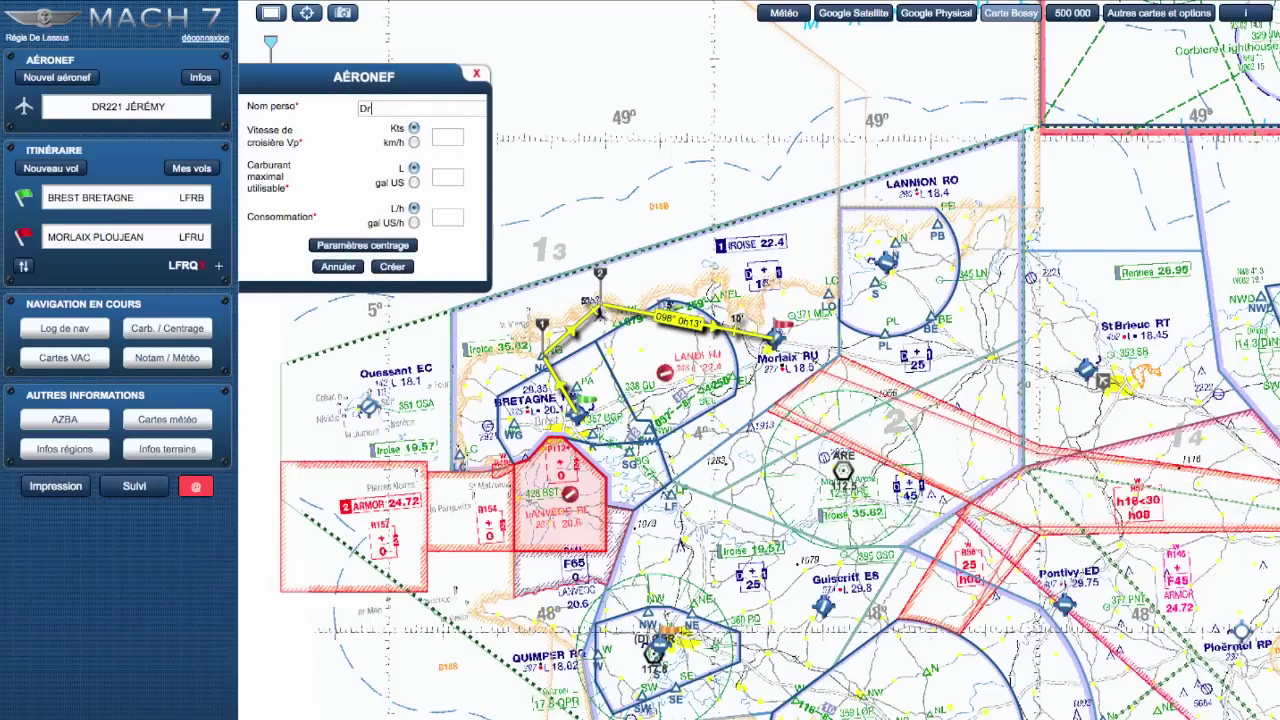
text(400)
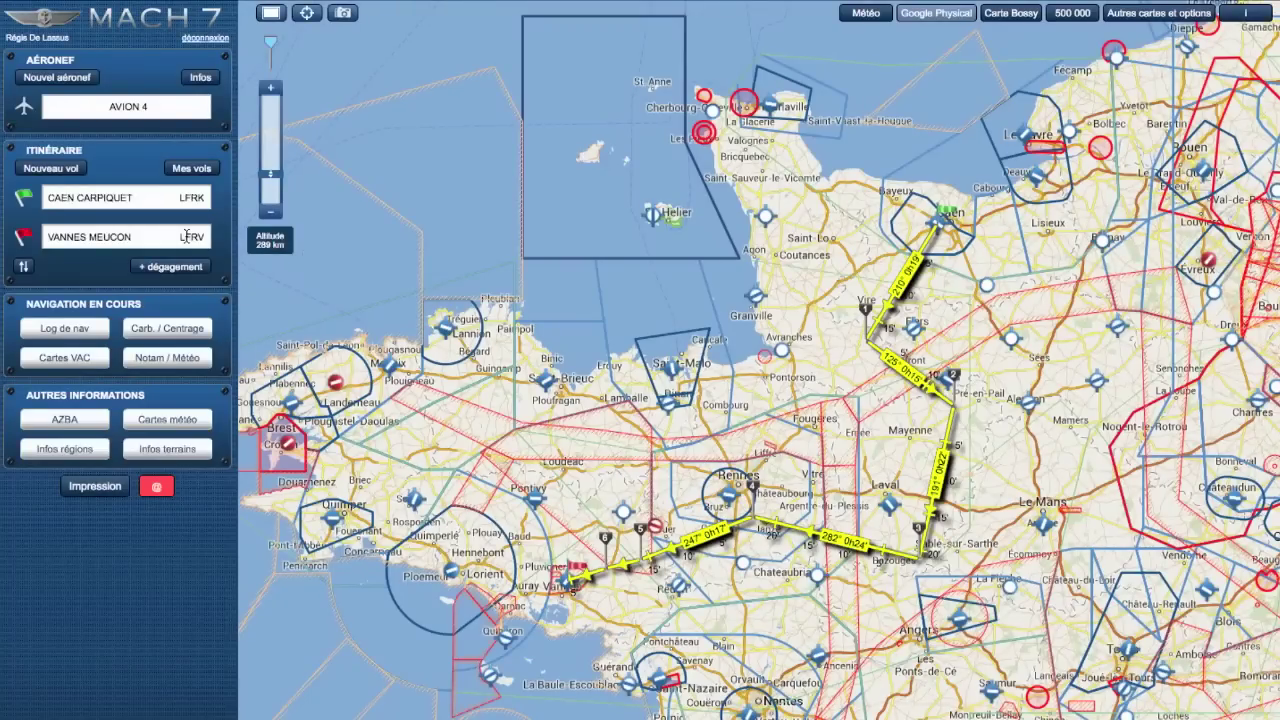
Load the saved flight "vol local chateaux" from the flight history
click(203, 173)
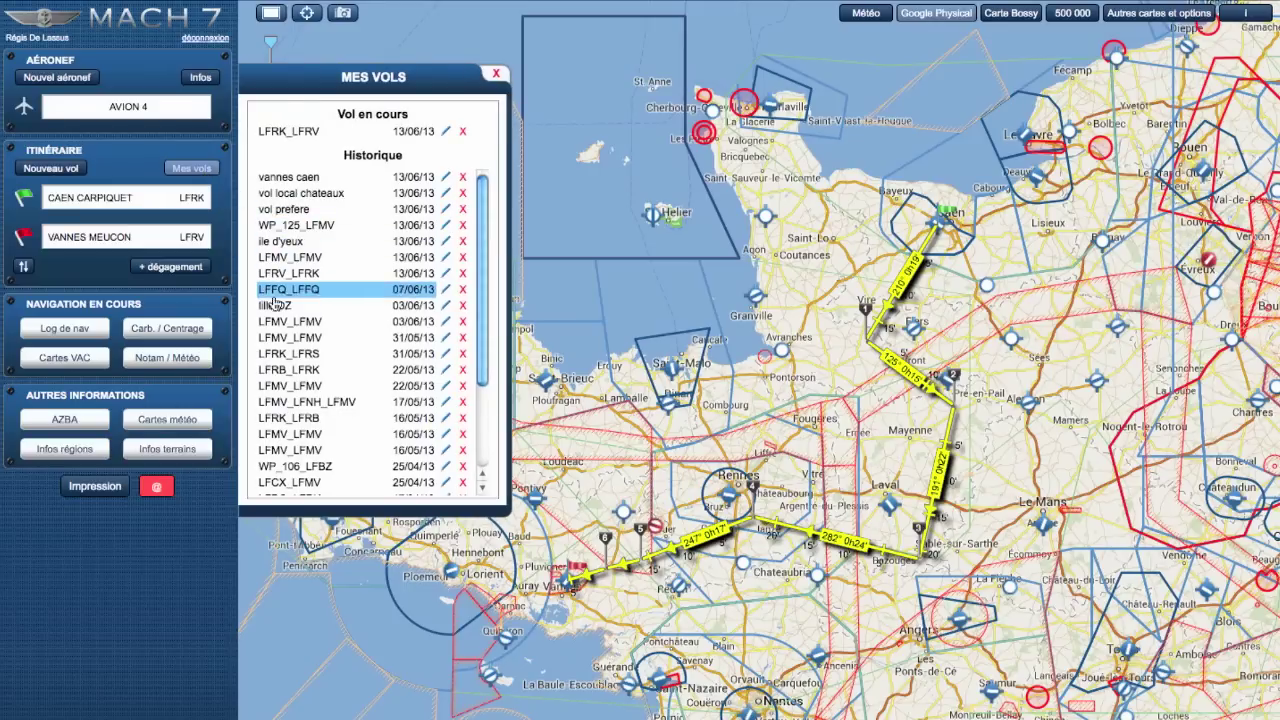
click(300, 193)
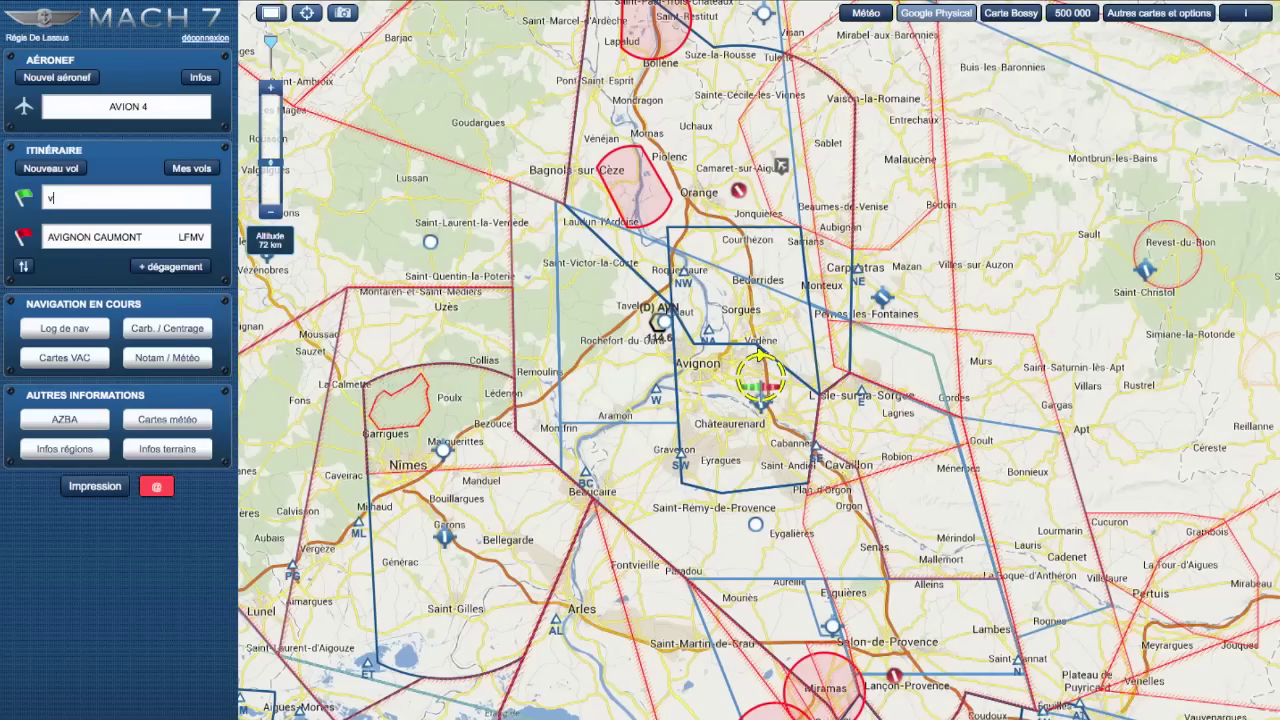
Set the flight's departure to Vannes Meucon (LFRV) and its destination to Caen Carpiquet (LFRK)
text(anne)
click(62, 218)
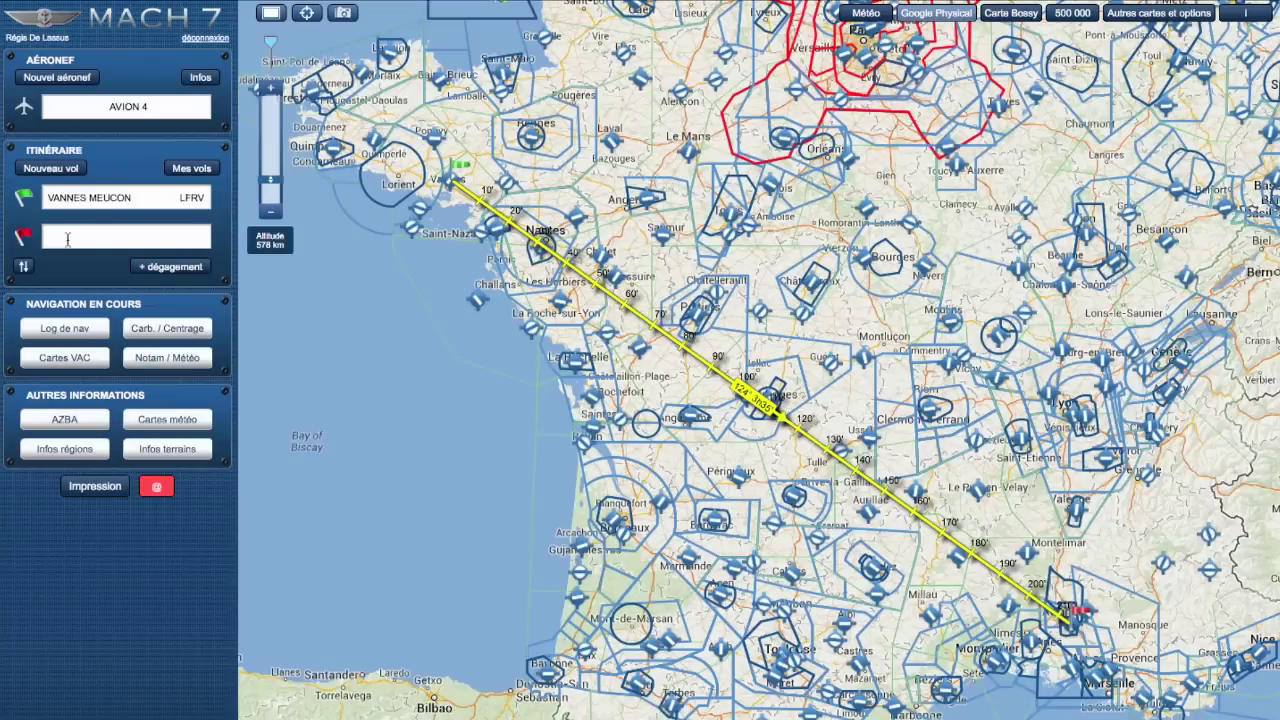
text(caen)
click(84, 261)
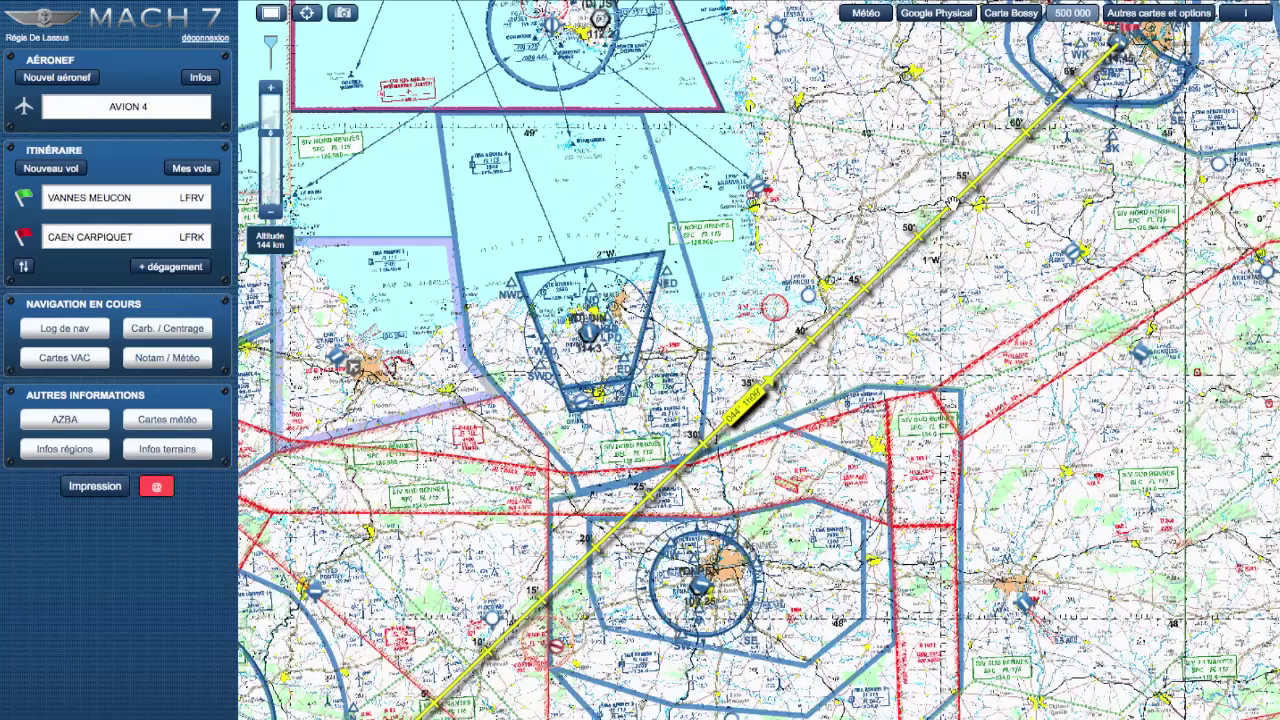
Reroute the flight south-east of Rennes through a turning point north of Angers, and remove the turning point north-east of Laval
drag(952, 205, 1107, 455)
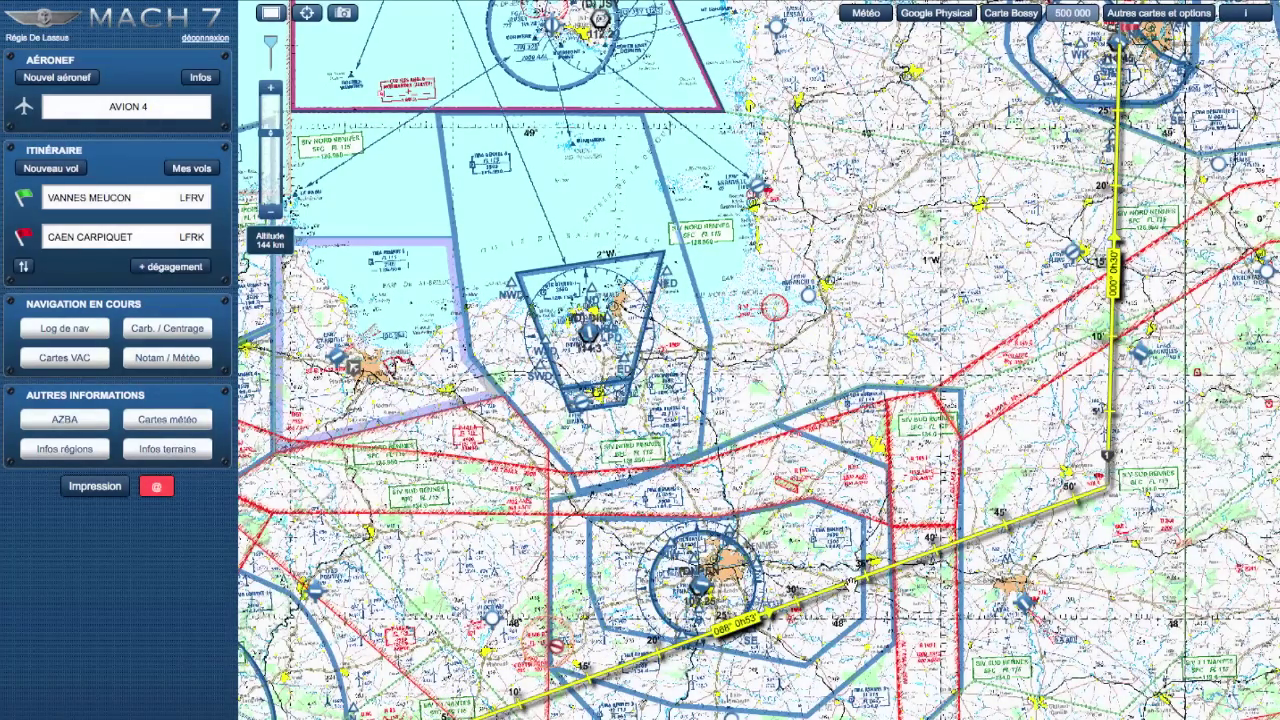
drag(845, 570, 942, 542)
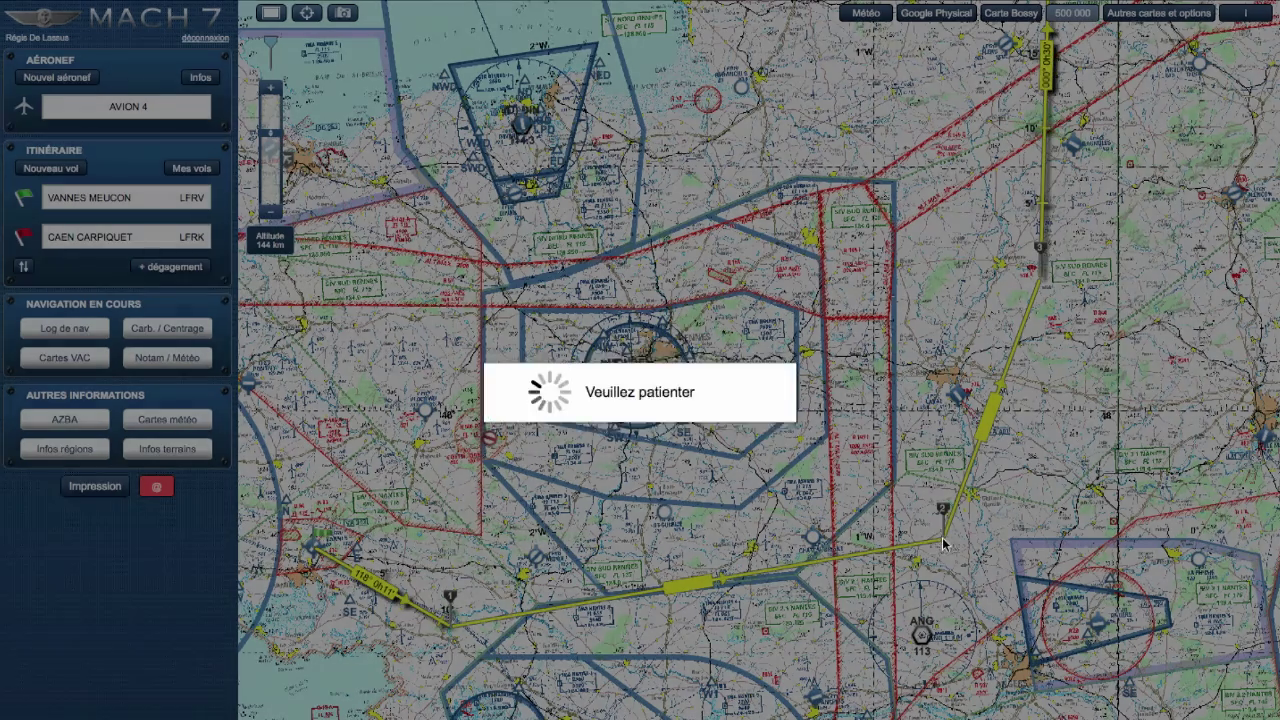
click(1041, 279)
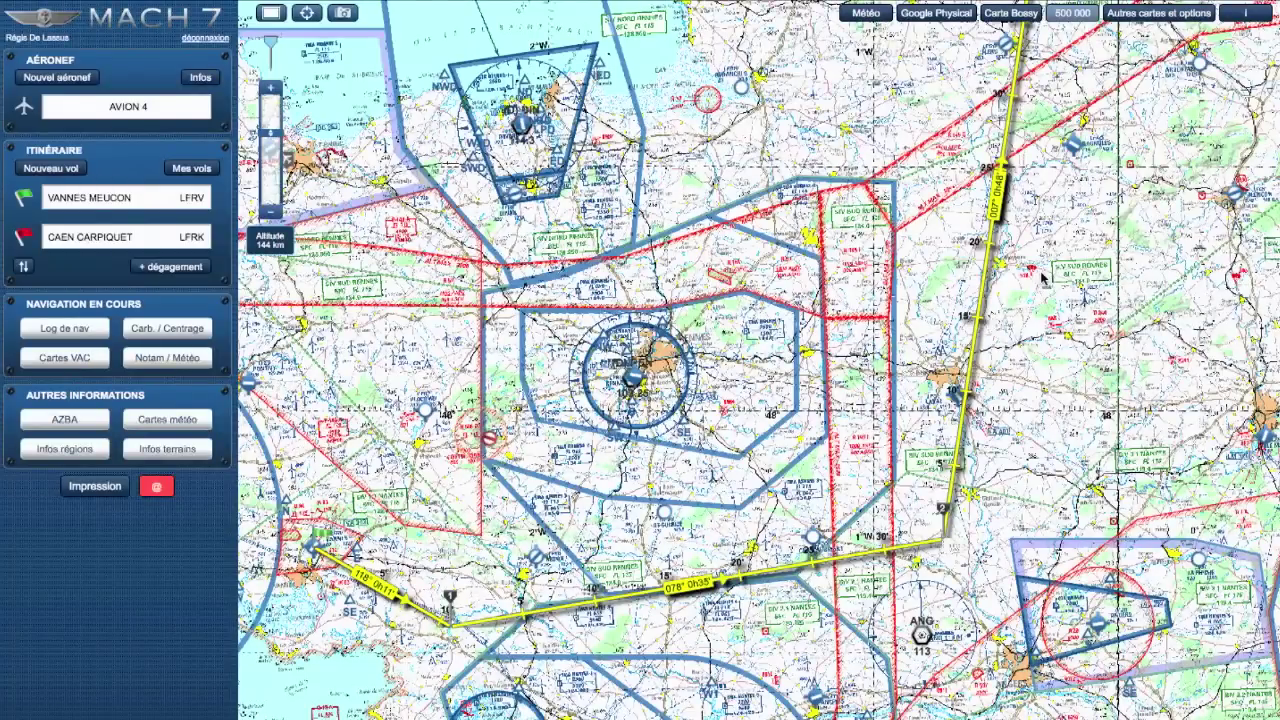
Bend the leg after turning point 1 north towards Rennes and use the SE Rennes reporting point as its turning point
drag(622, 593, 698, 437)
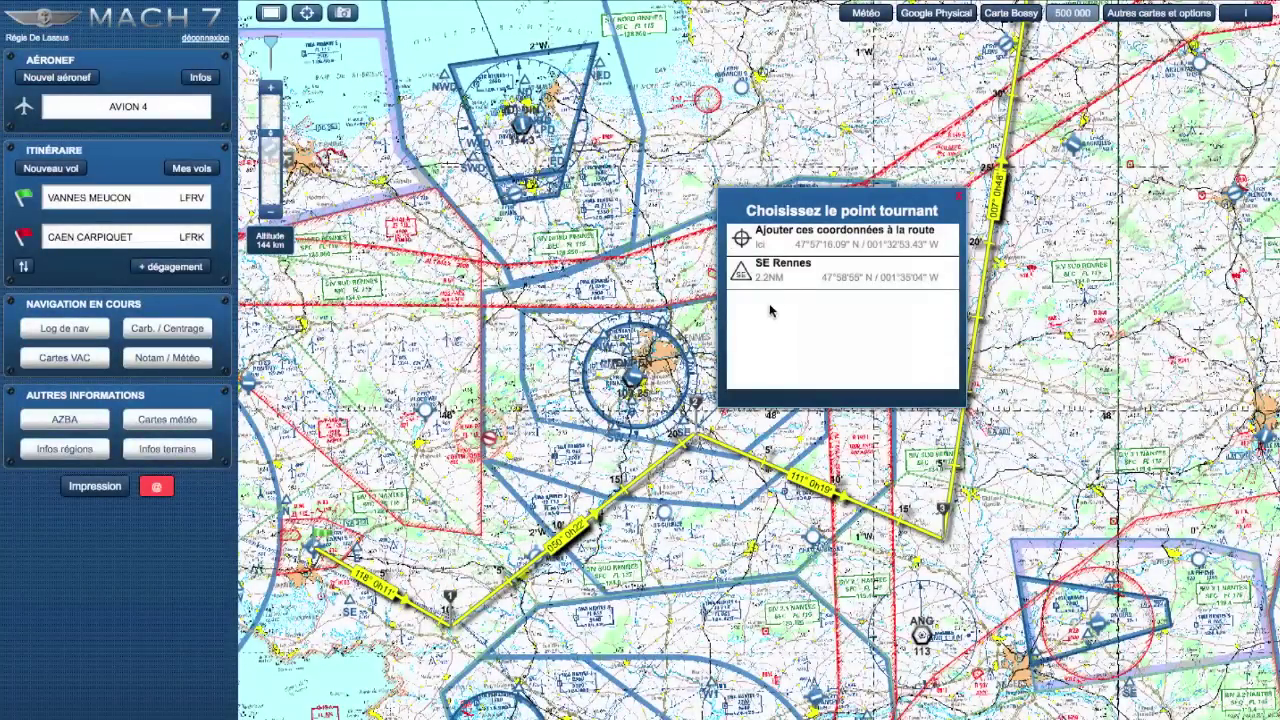
click(783, 266)
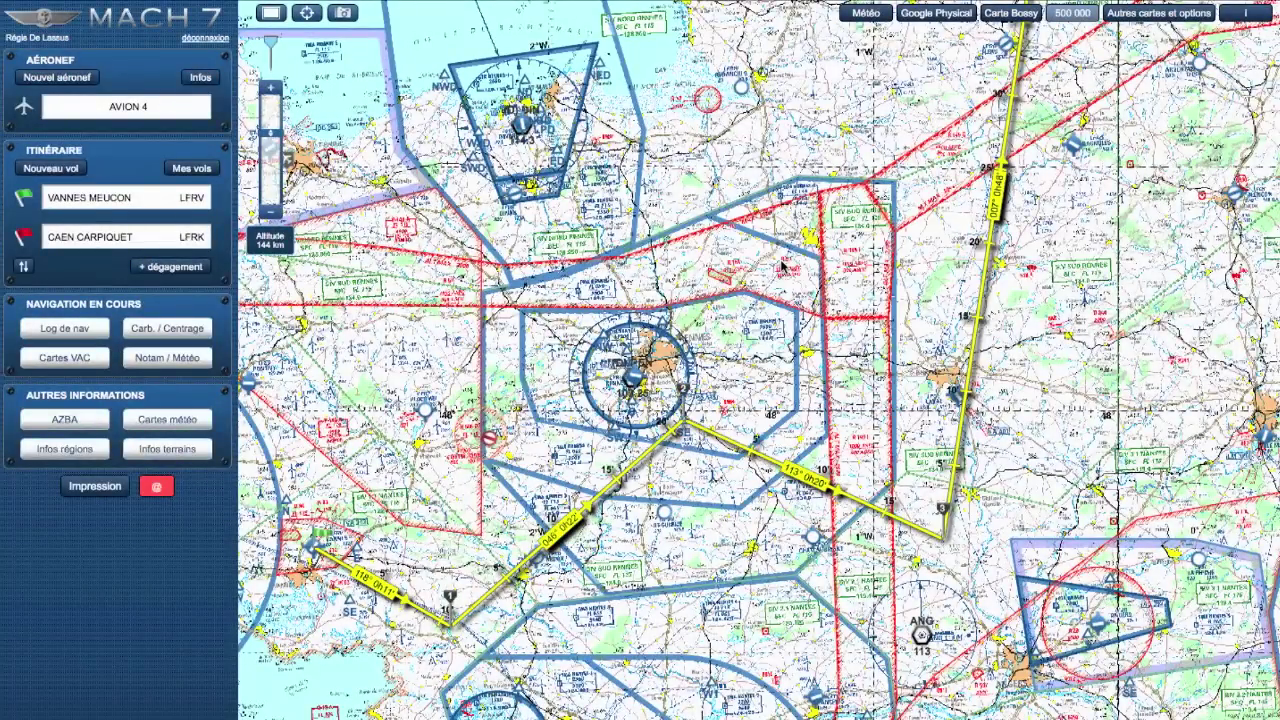
Pull the leg running south-east from SE Rennes slightly south-west near Châtelais, working on close-up Google Satellite imagery
scroll(1027, 385, up, 1)
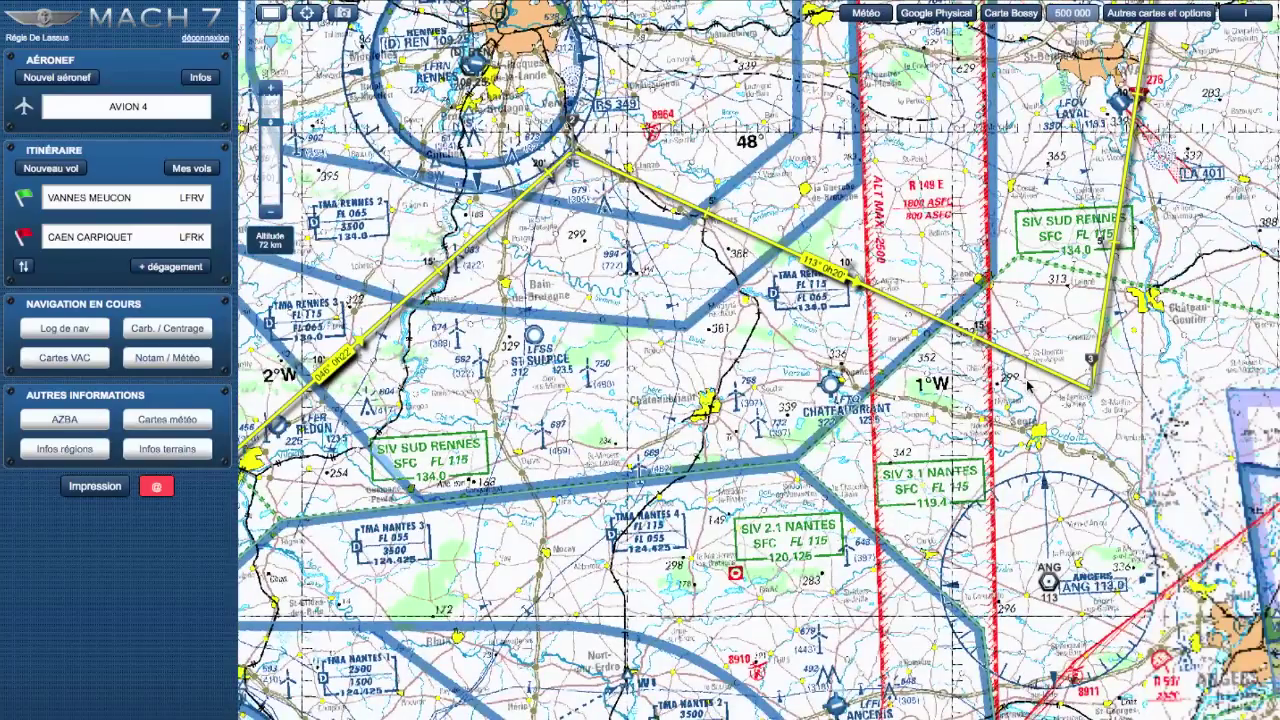
scroll(1027, 385, up, 1)
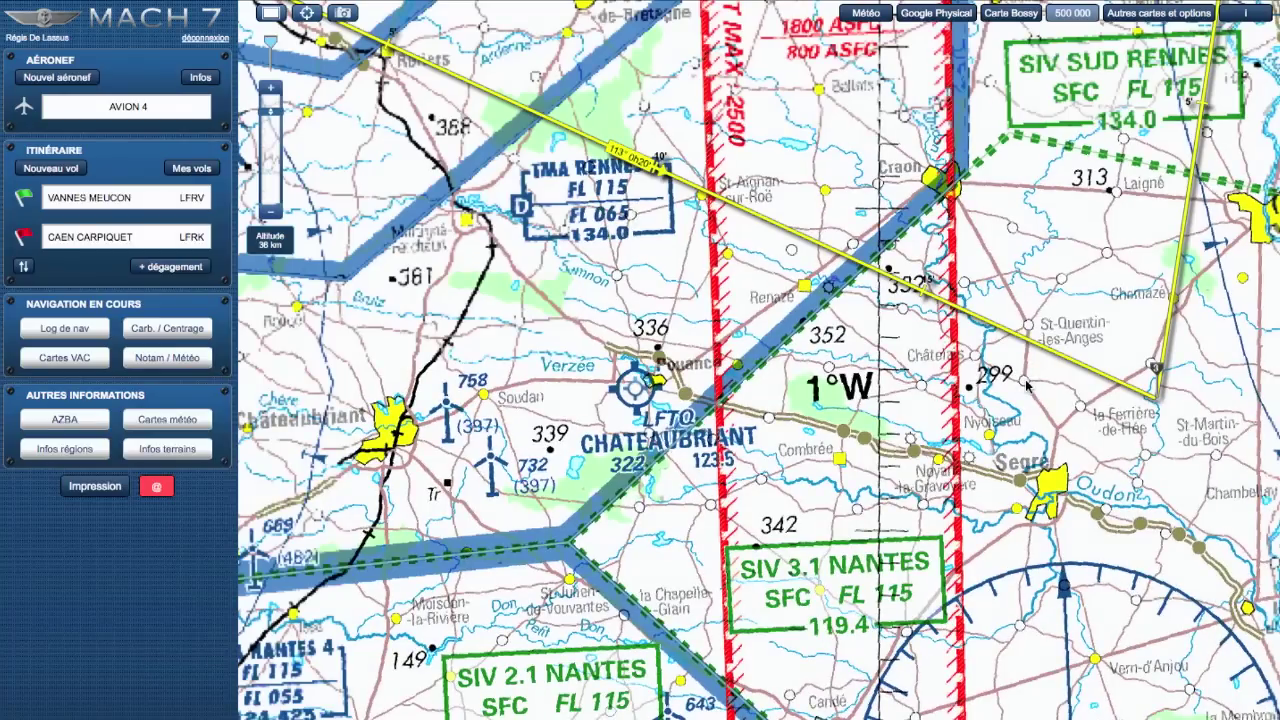
scroll(1027, 385, up, 1)
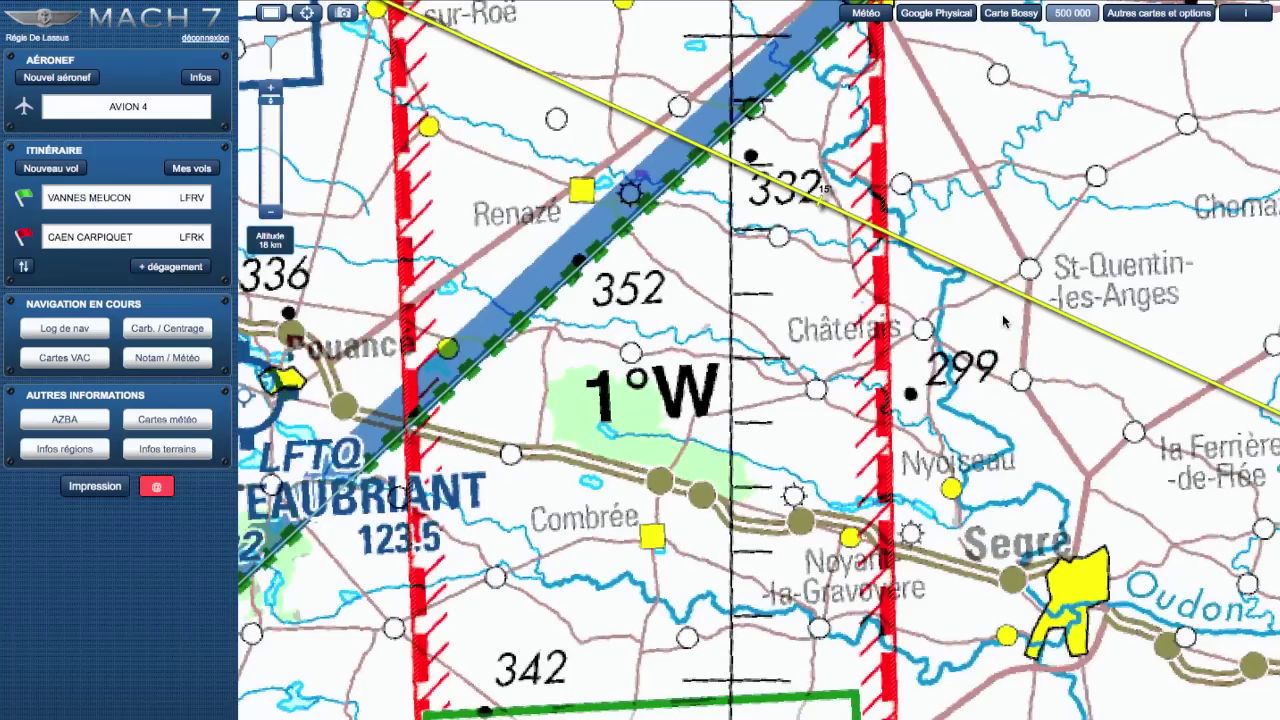
scroll(966, 303, up, 1)
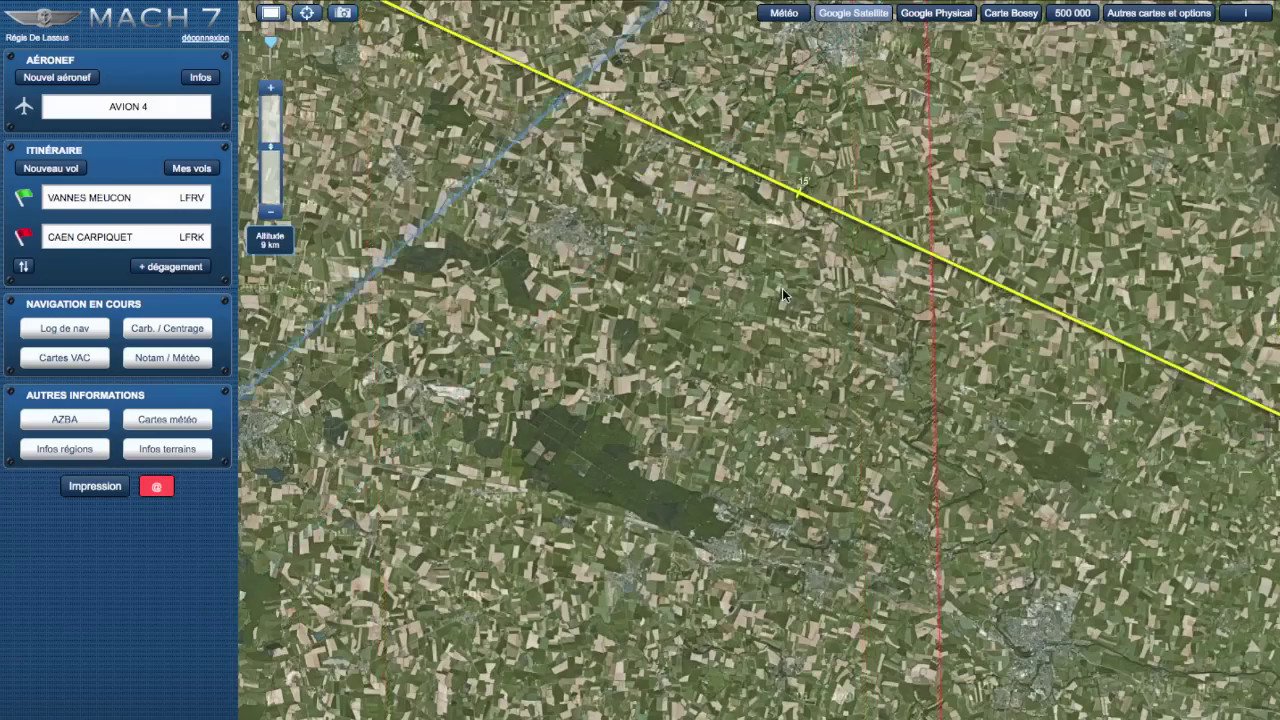
scroll(840, 280, up, 1)
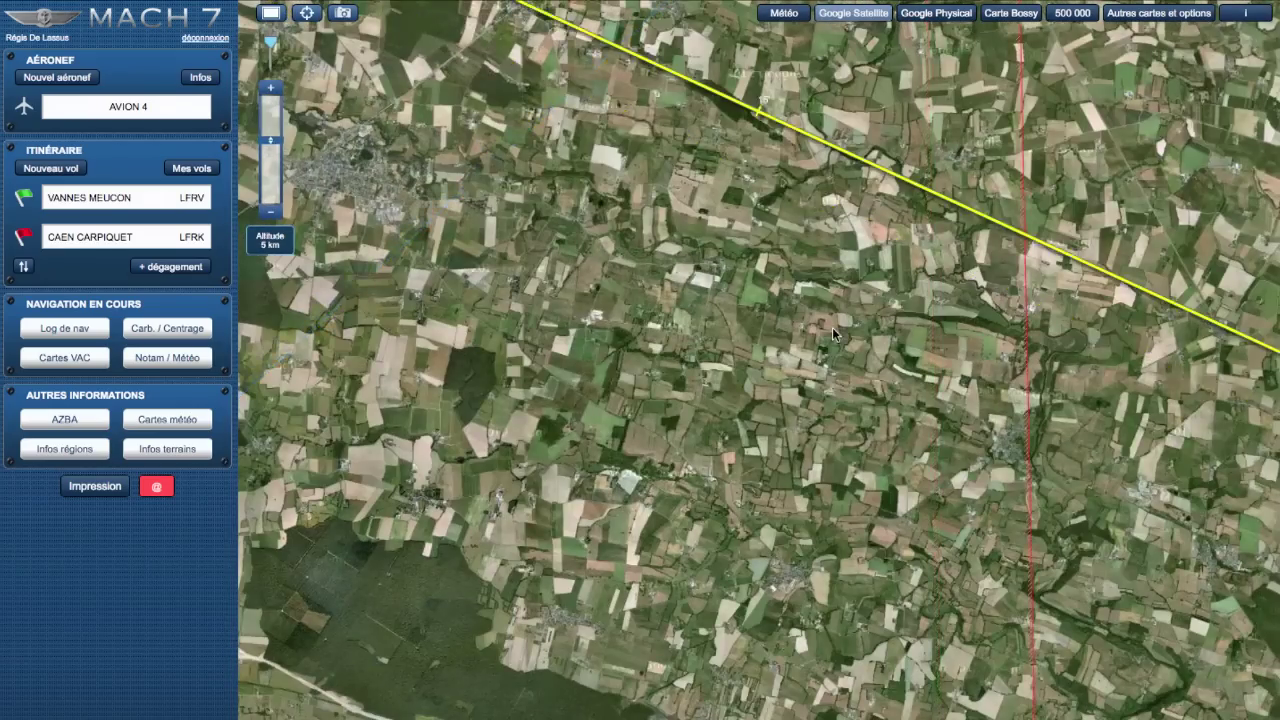
drag(1113, 268, 945, 335)
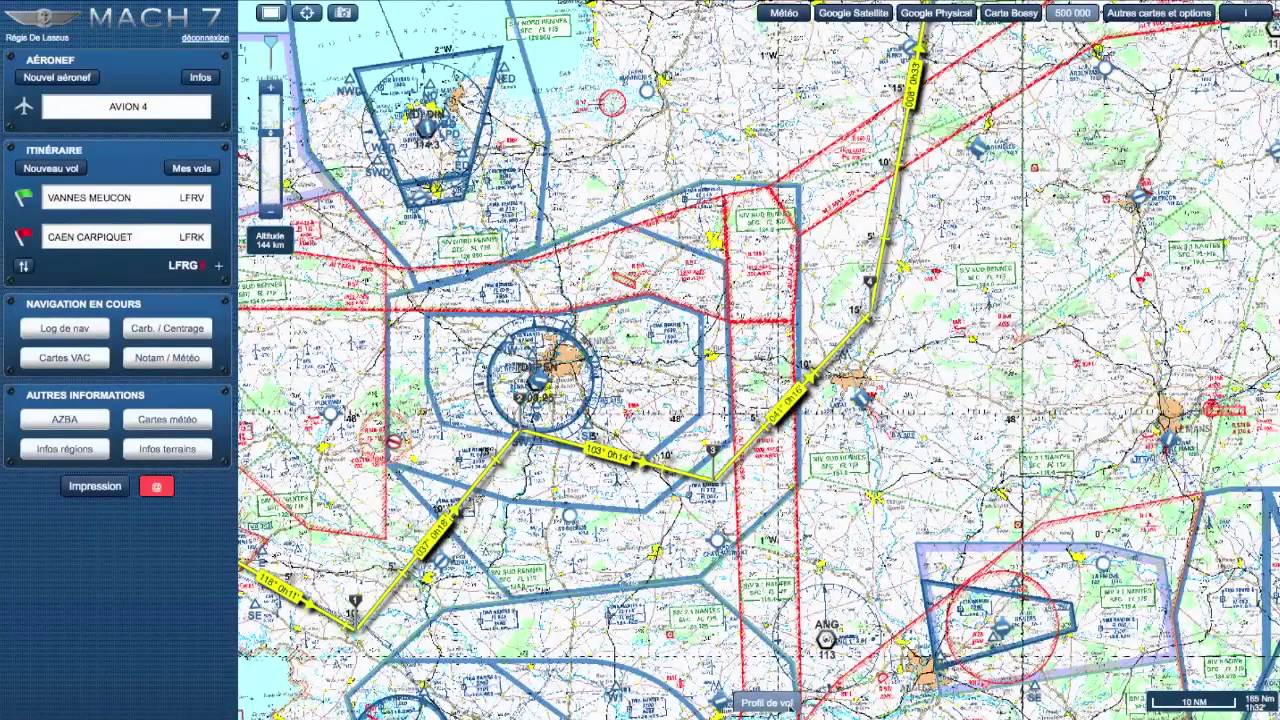
Set flight profile altitudes of 1900, 900, 3300 and 1700 ft along the route, deleting the 5400 ft point at turning point 4
click(788, 705)
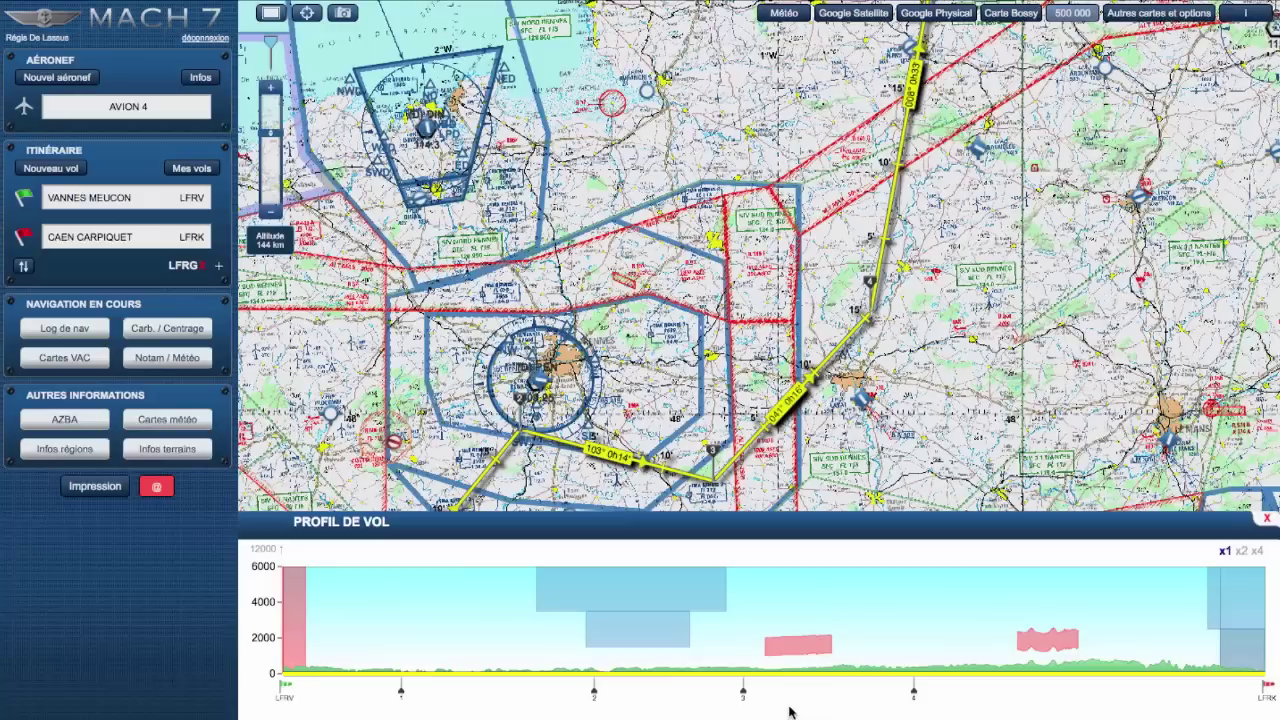
drag(360, 674, 373, 643)
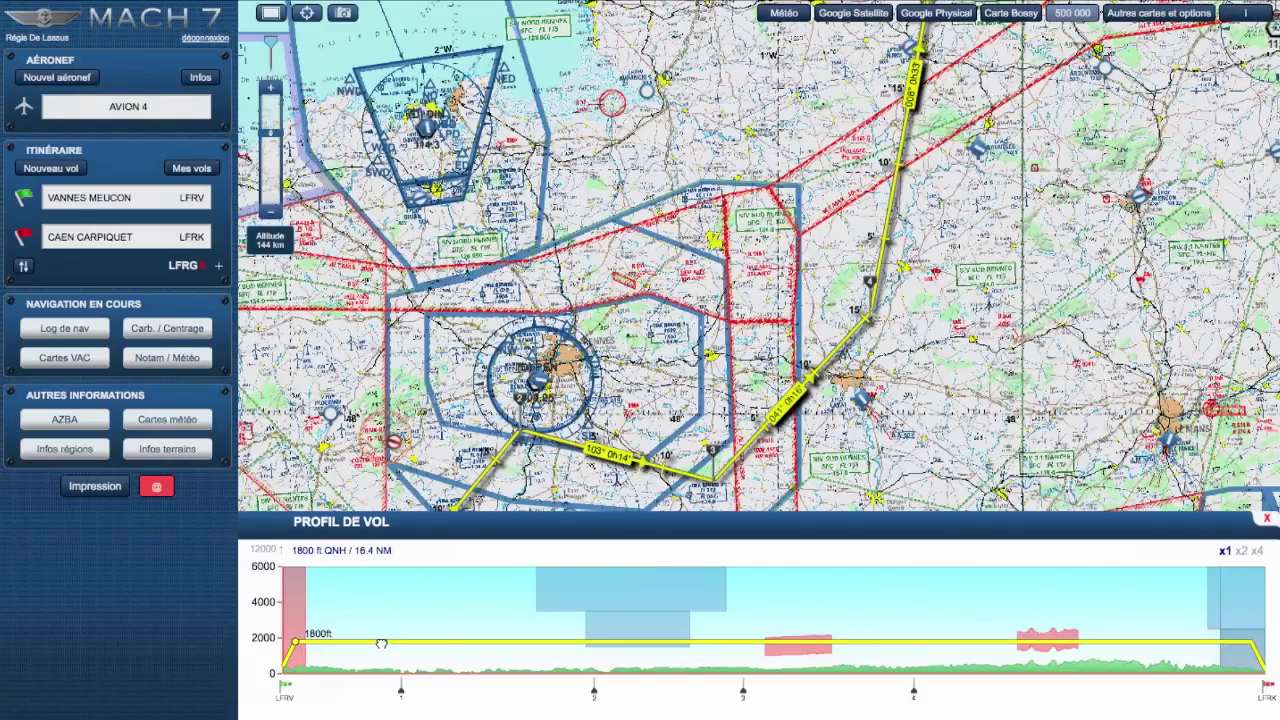
drag(574, 640, 580, 660)
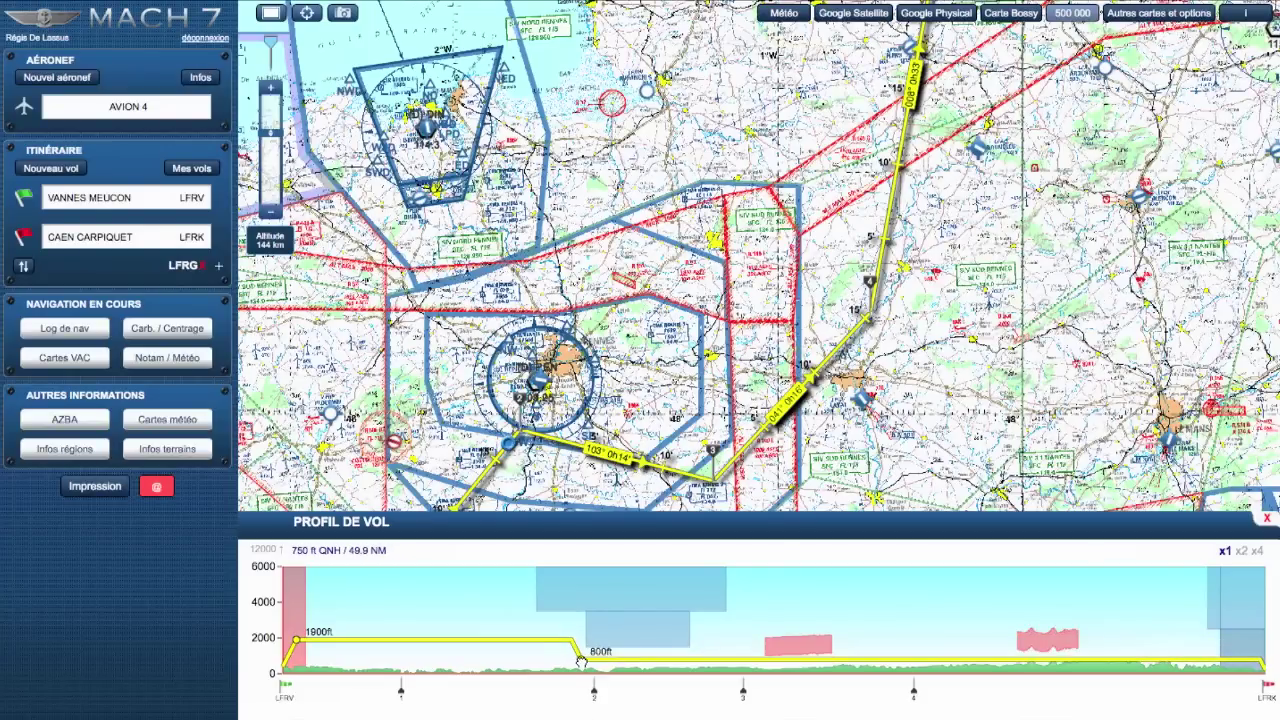
drag(733, 660, 753, 613)
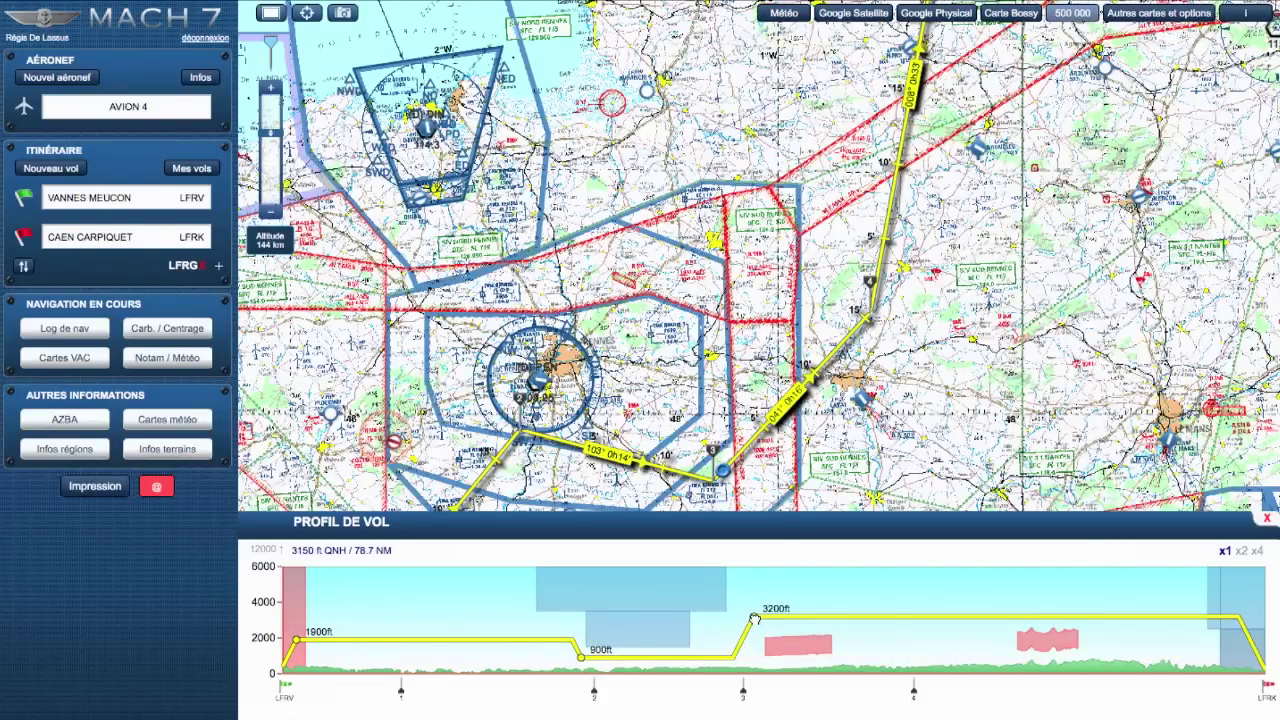
drag(900, 614, 912, 578)
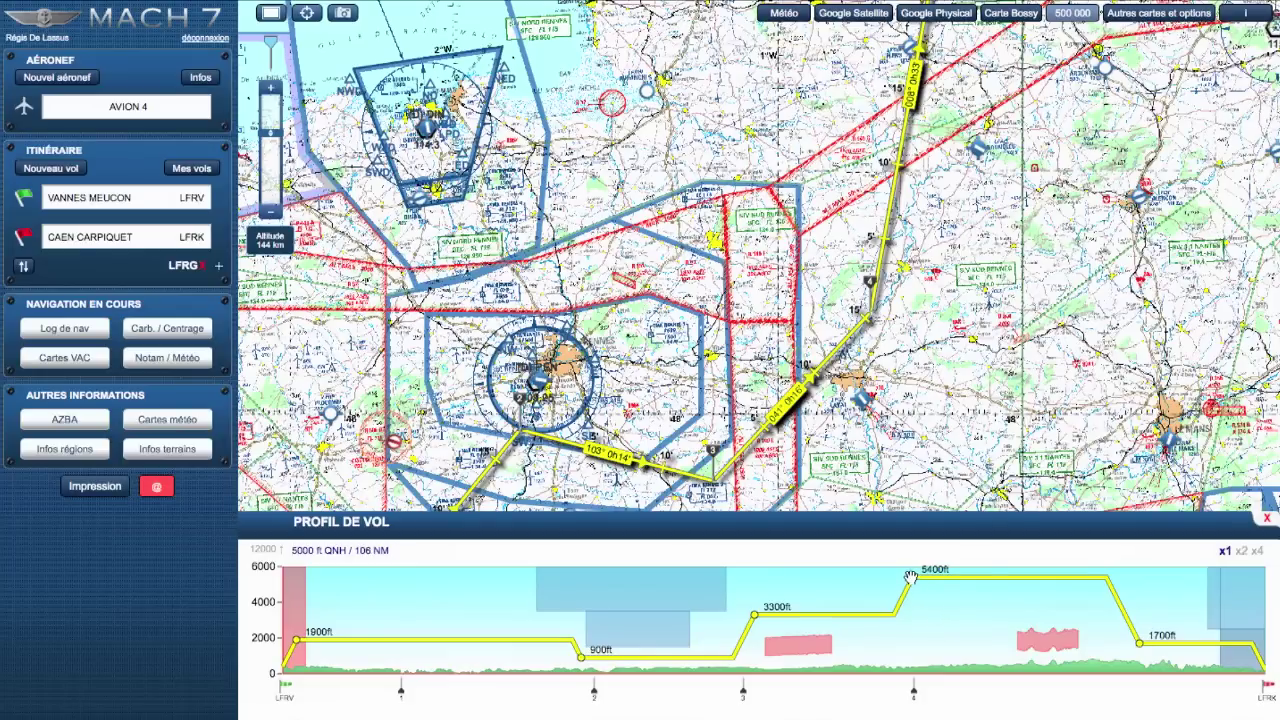
click(911, 579)
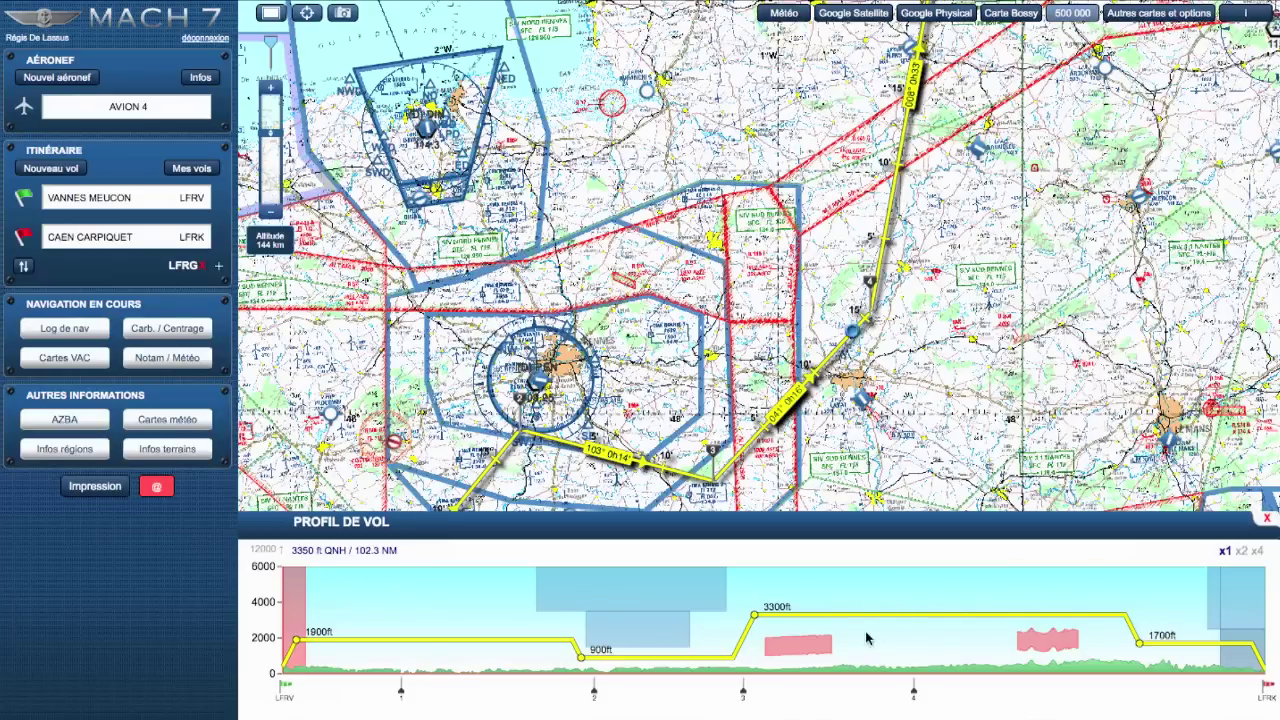
Read the details of the MAINE-ANJOU E restricted zone crossed after turning point 3, and return to the flight profile
mouse_move(816, 642)
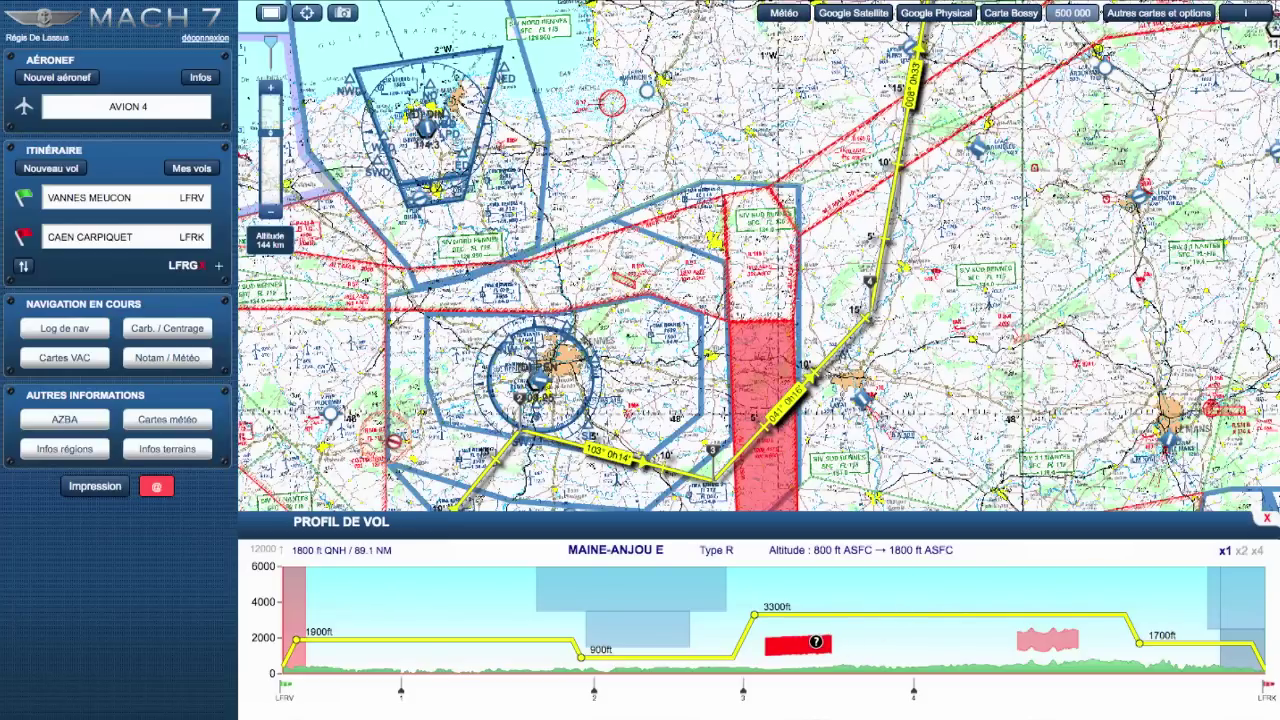
click(816, 642)
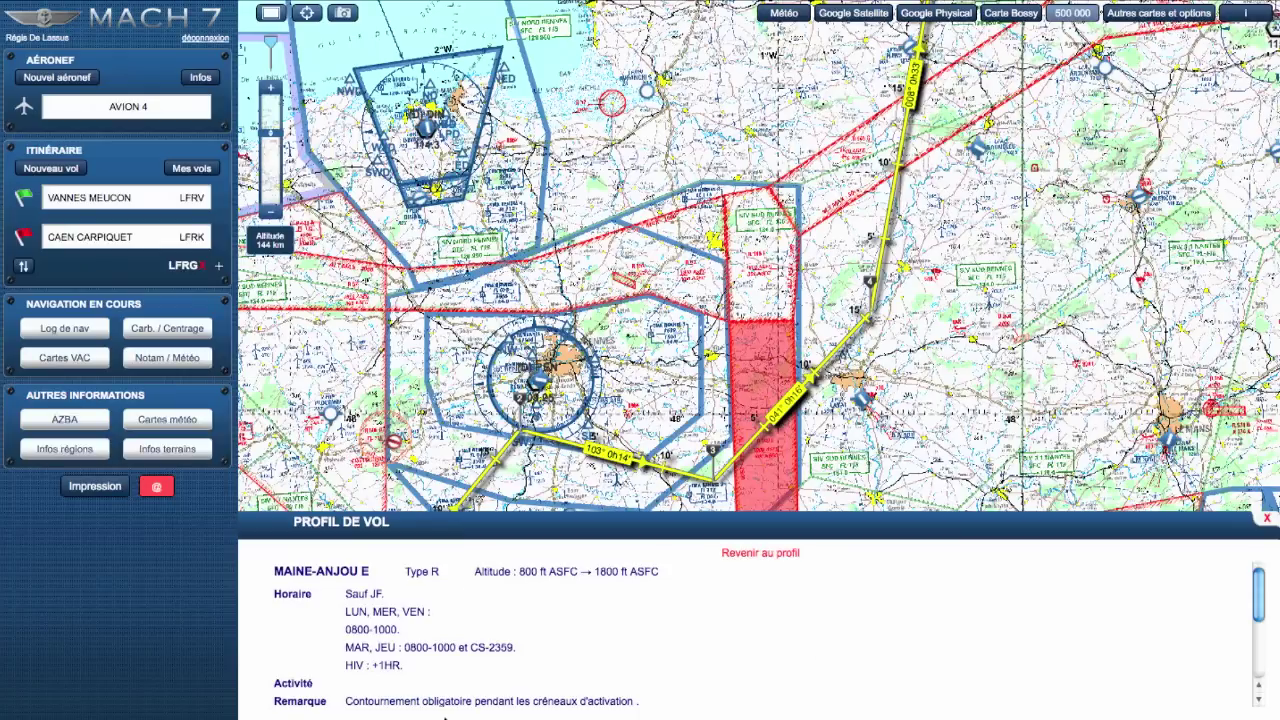
click(773, 562)
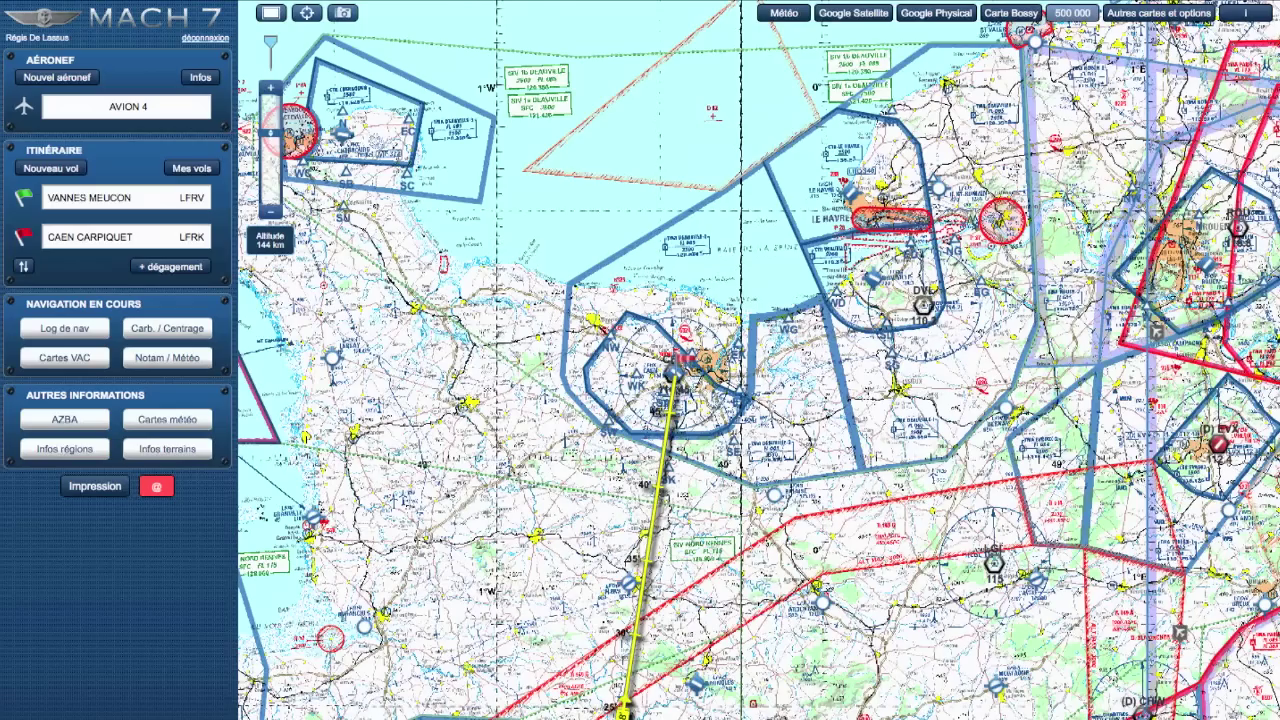
Add Deauville Normandie (LFRG) as the alternate aerodrome for the flight to Caen Carpiquet
scroll(884, 358, up, 1)
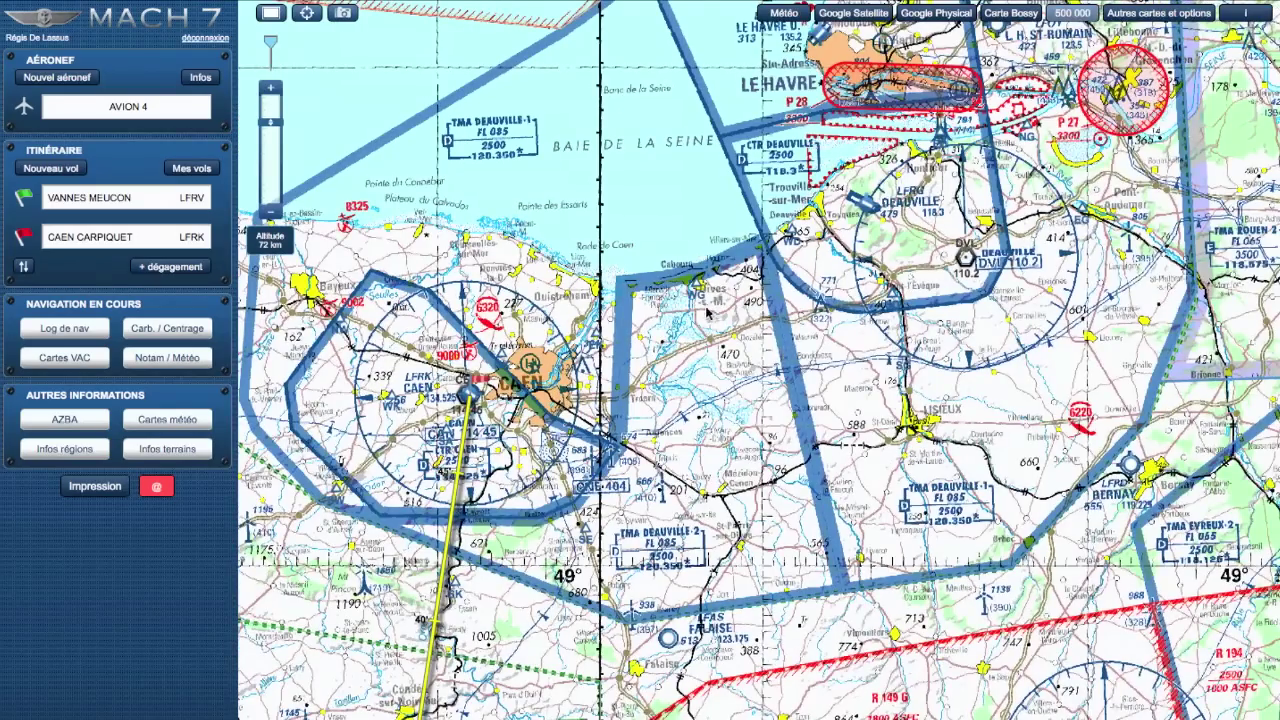
drag(712, 316, 781, 344)
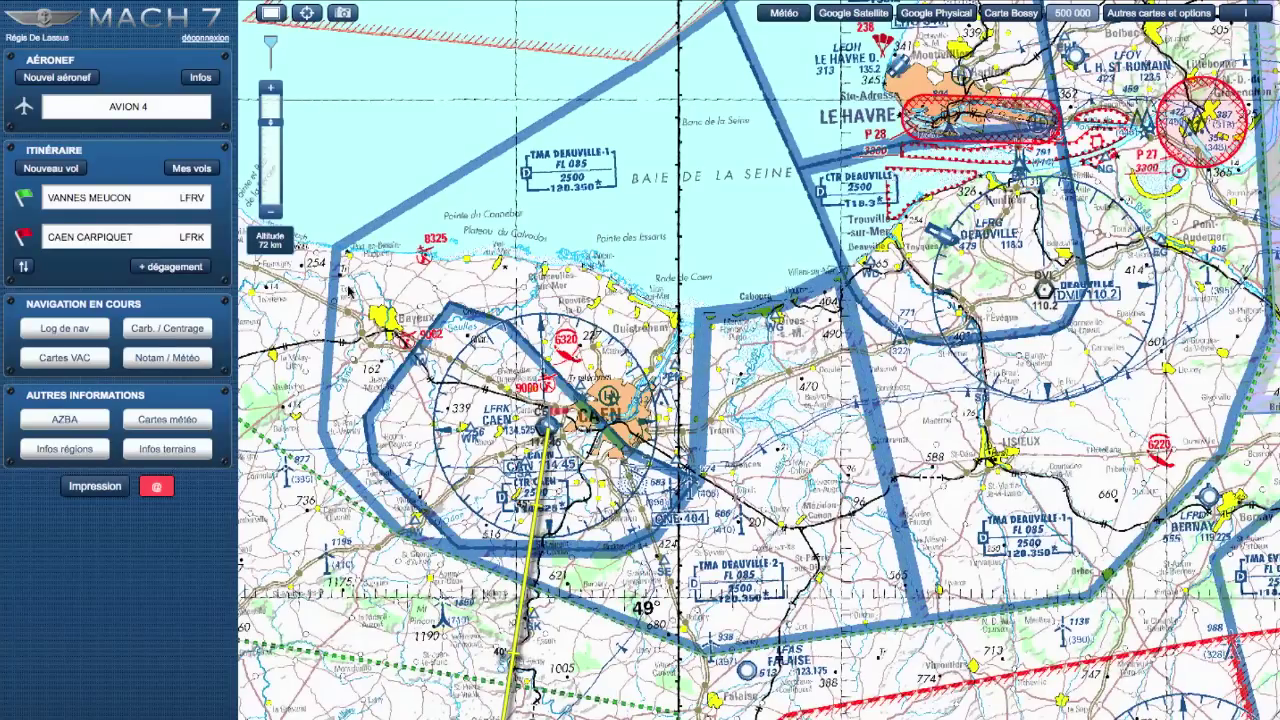
click(165, 268)
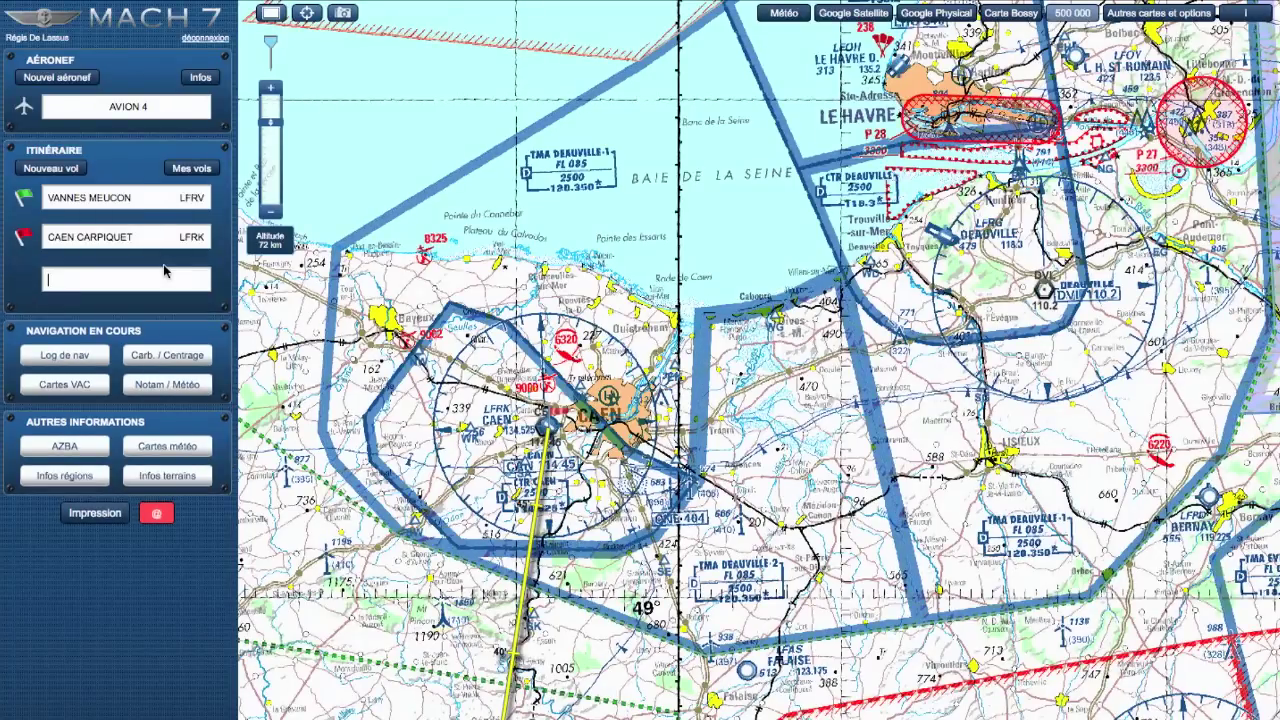
click(158, 281)
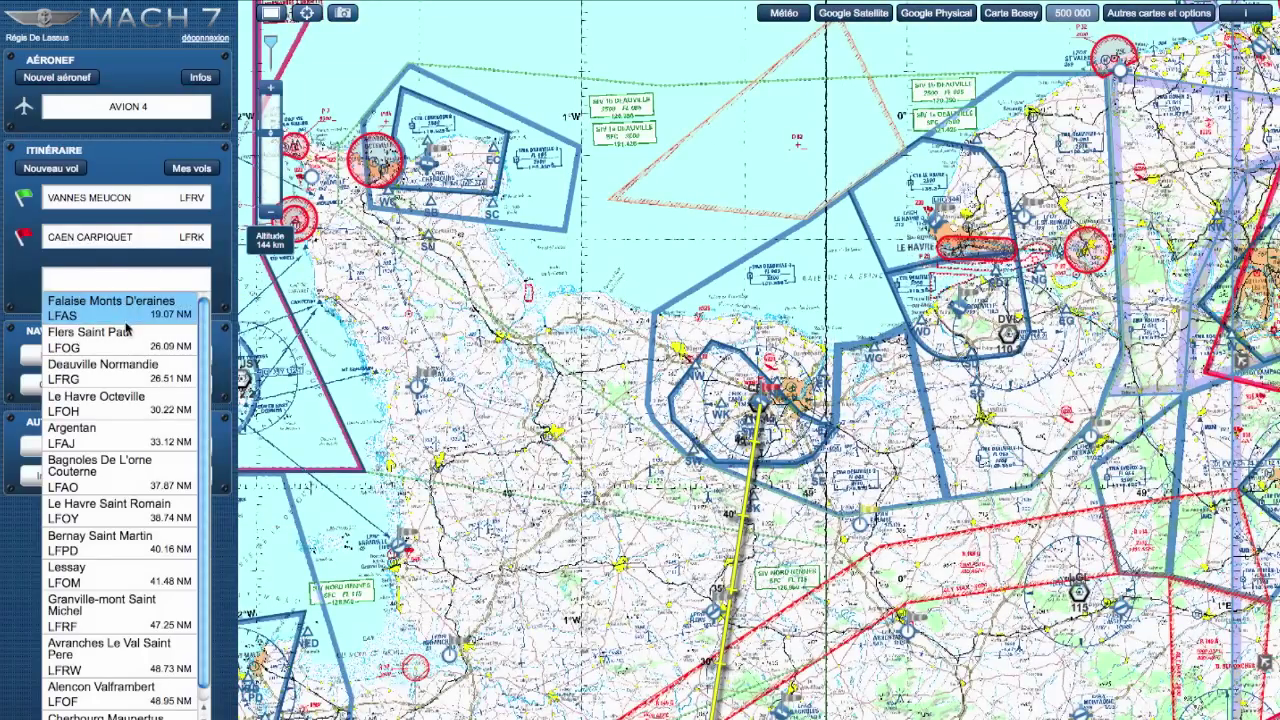
click(115, 370)
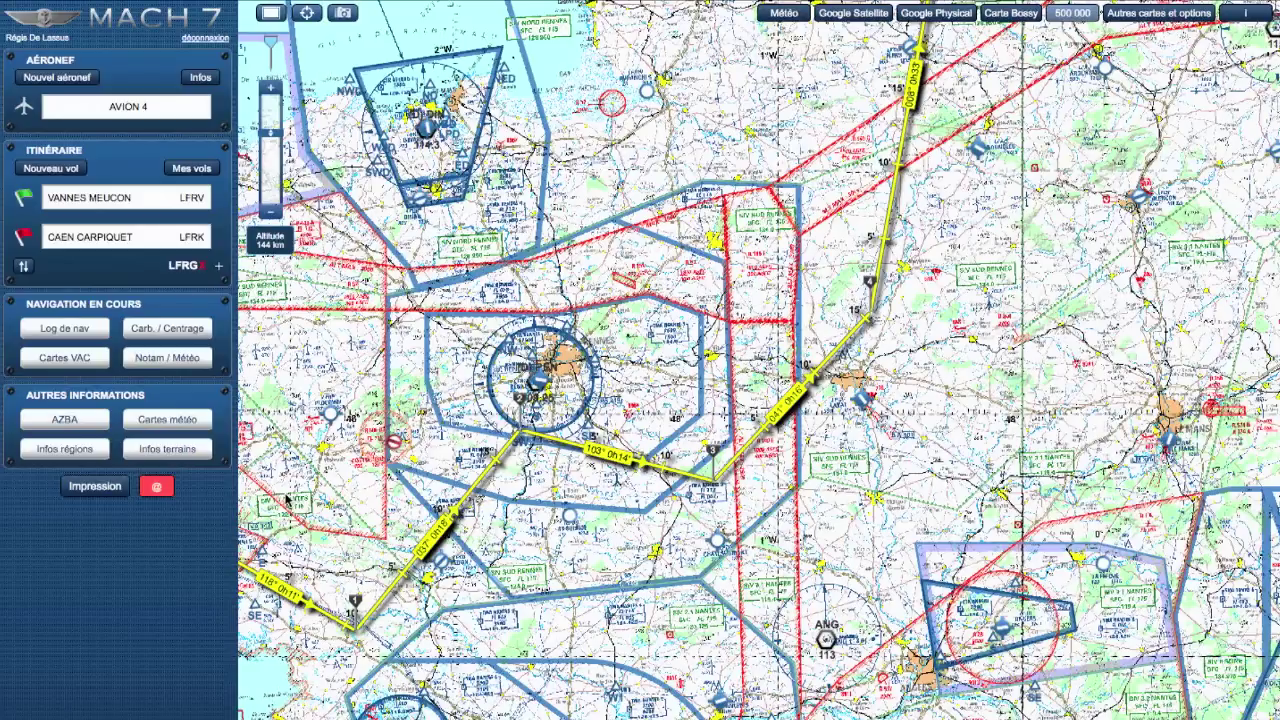
In the navigation log, set the first leg's safety altitude to 1200 and note contact with Rennes APP on the leg after SW
click(73, 329)
click(602, 273)
text(1200)
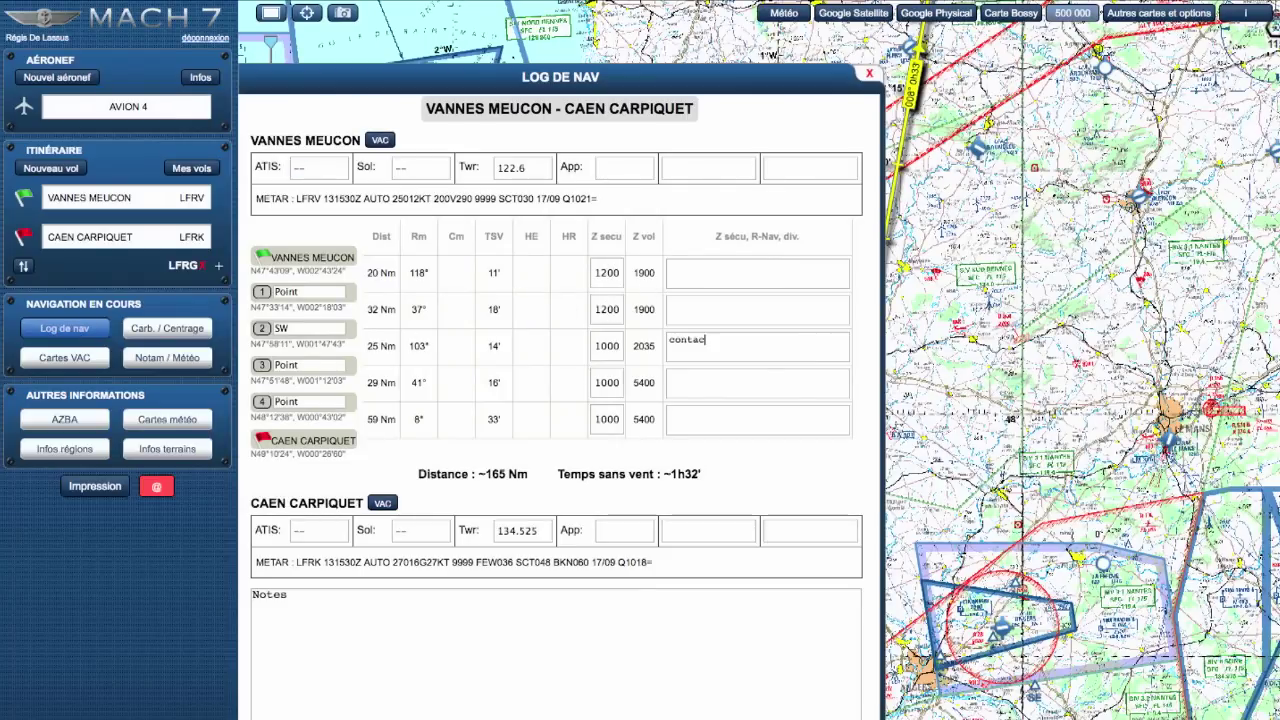
text(ennes APP)
Add the remark "contact A/C sur 123,75" to the navigation log's general notes
click(308, 595)
text(contact A)
text(/C sur 123,75)
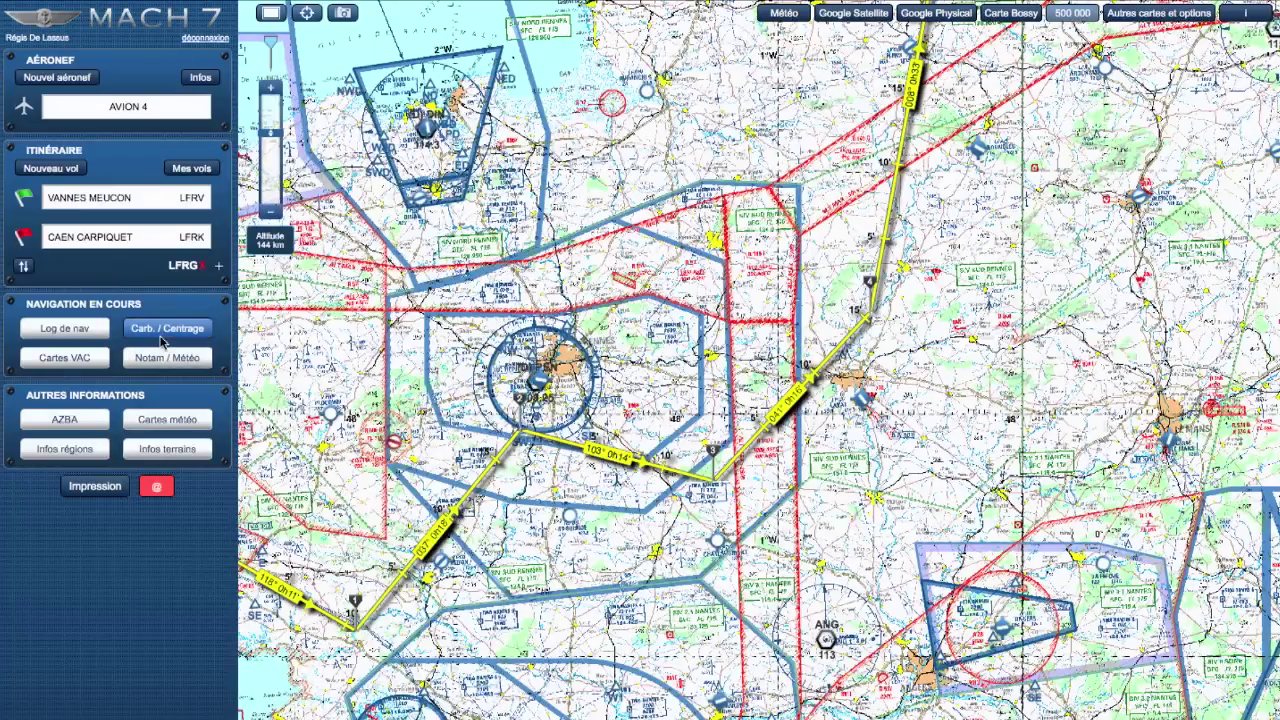
Set the fuel estimate's route reserve for wind to 20 minutes and open the mass and balance sheet
click(166, 335)
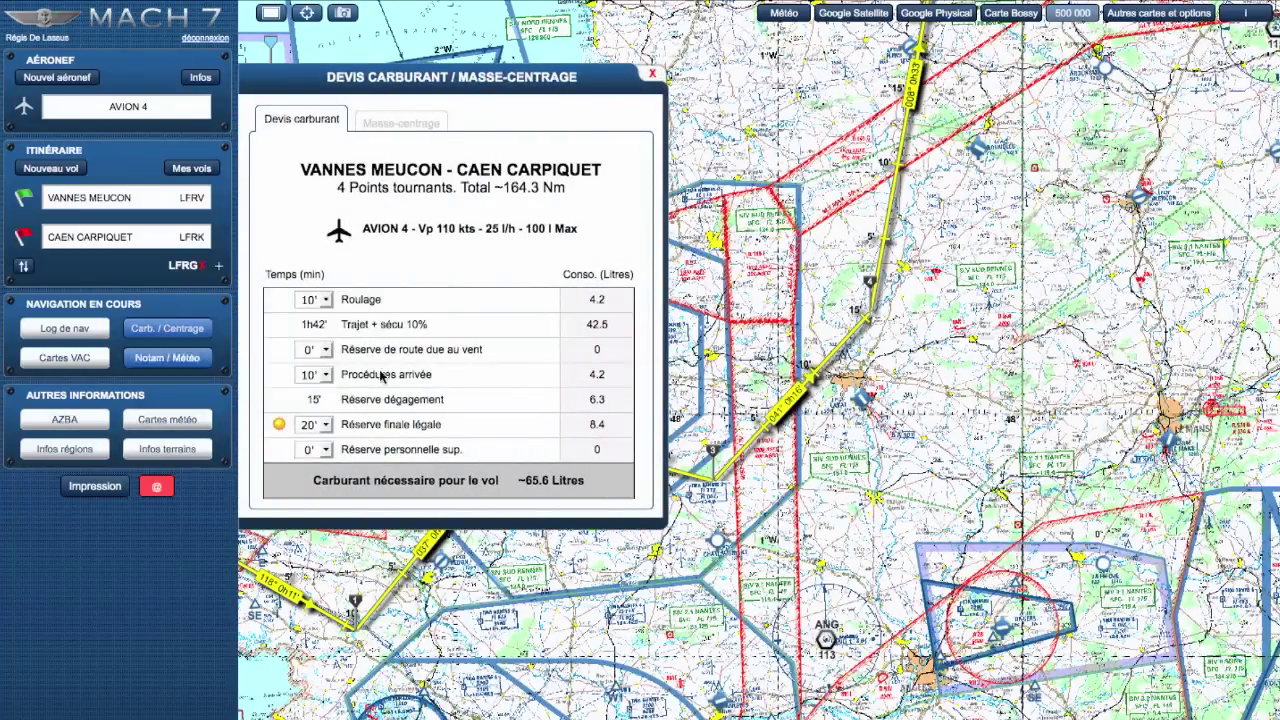
click(327, 351)
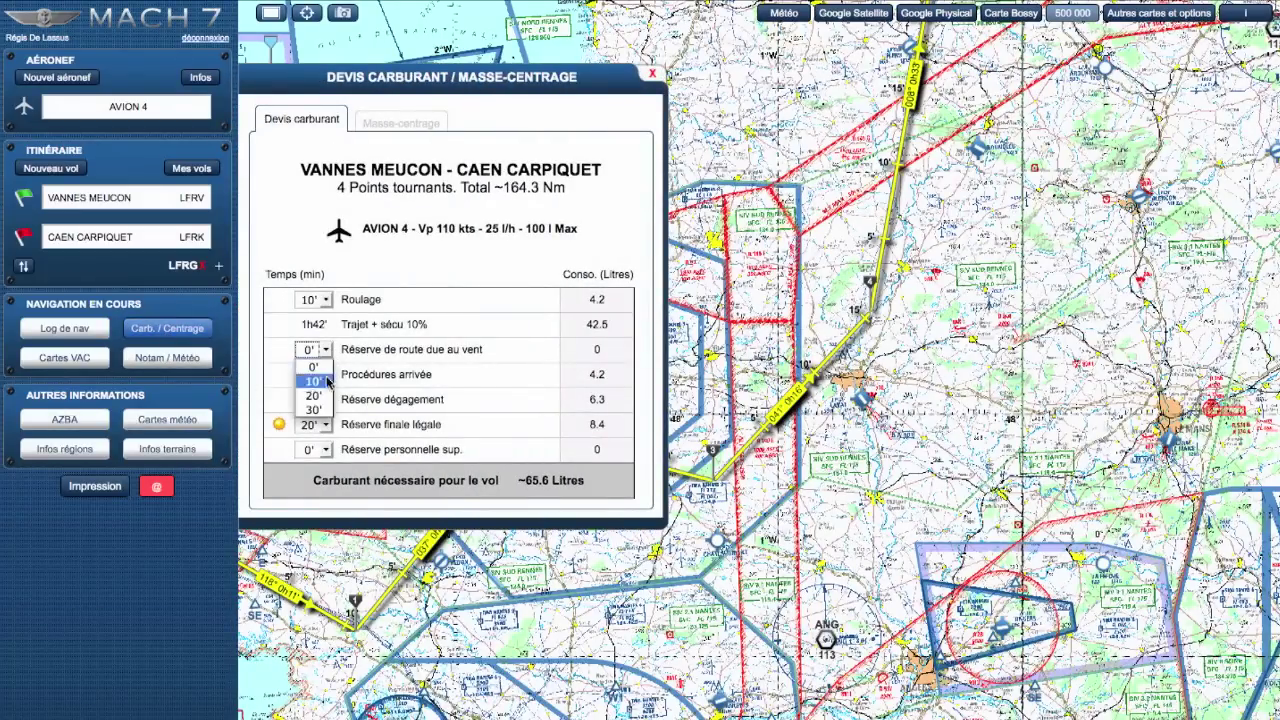
click(318, 397)
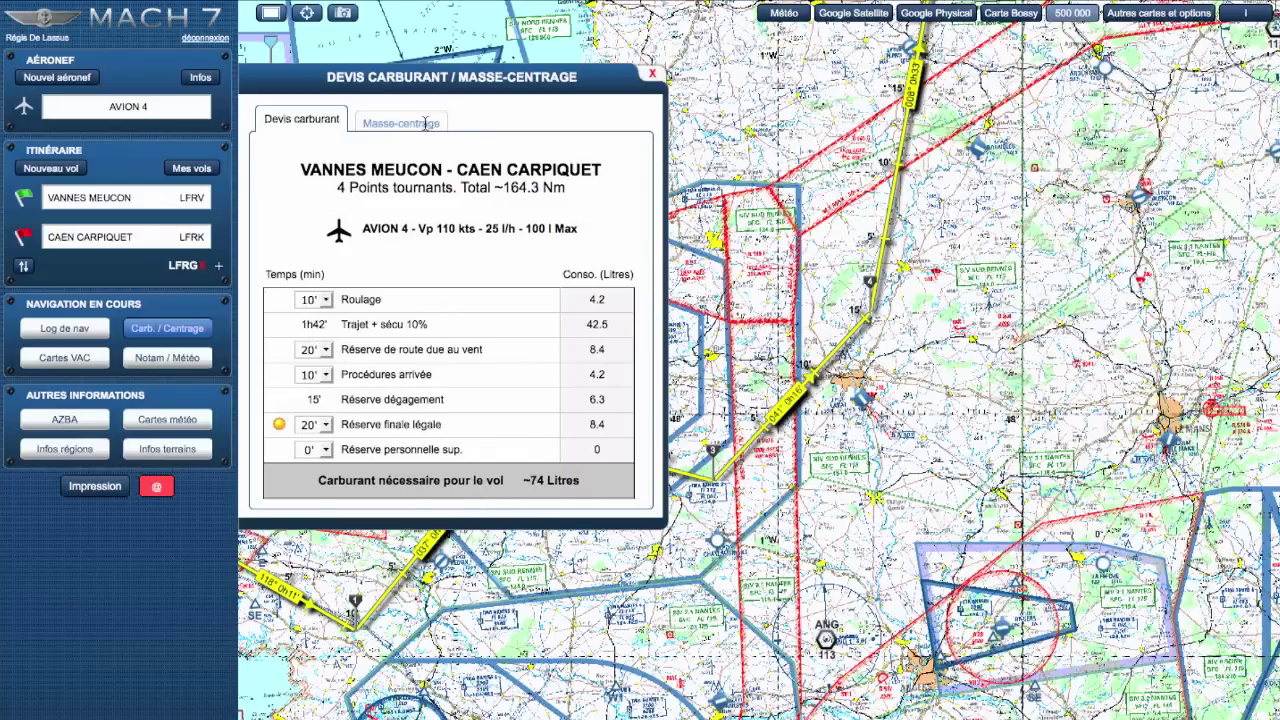
click(425, 123)
View the VAC chart for Caen Carpiquet and list the charts of aerodromes within 30 NM of the route
click(60, 360)
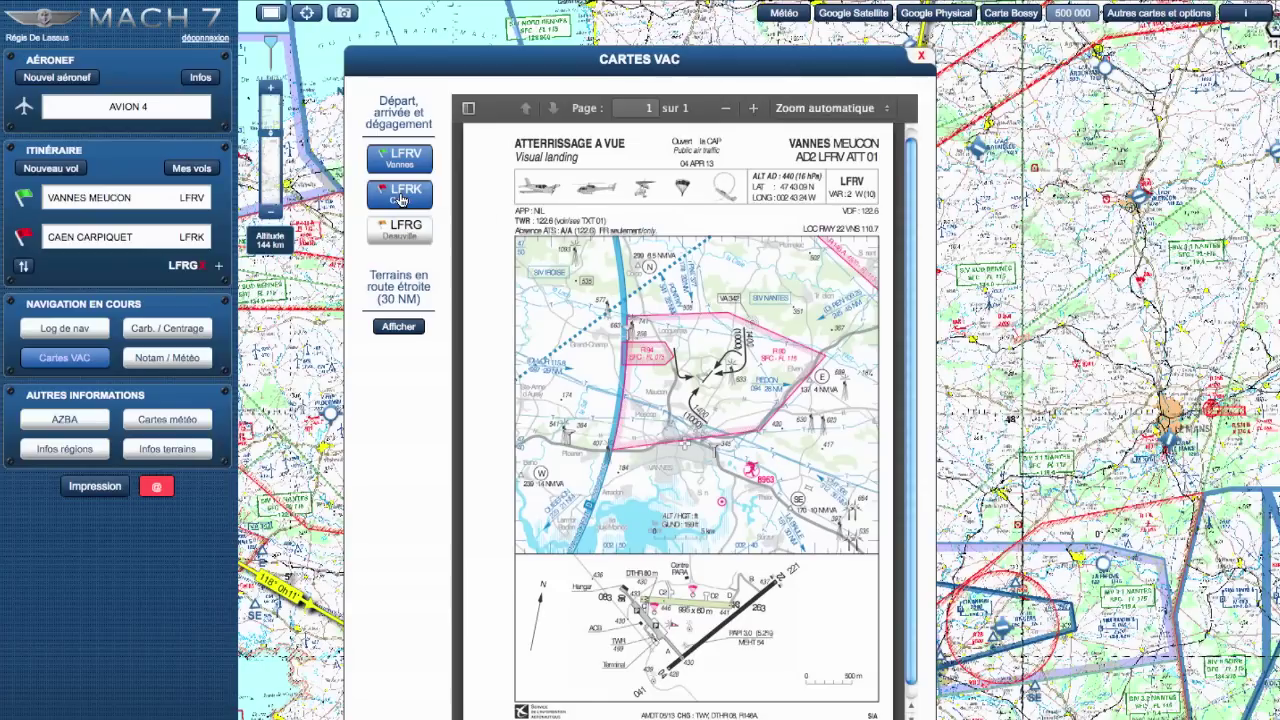
click(402, 200)
click(398, 326)
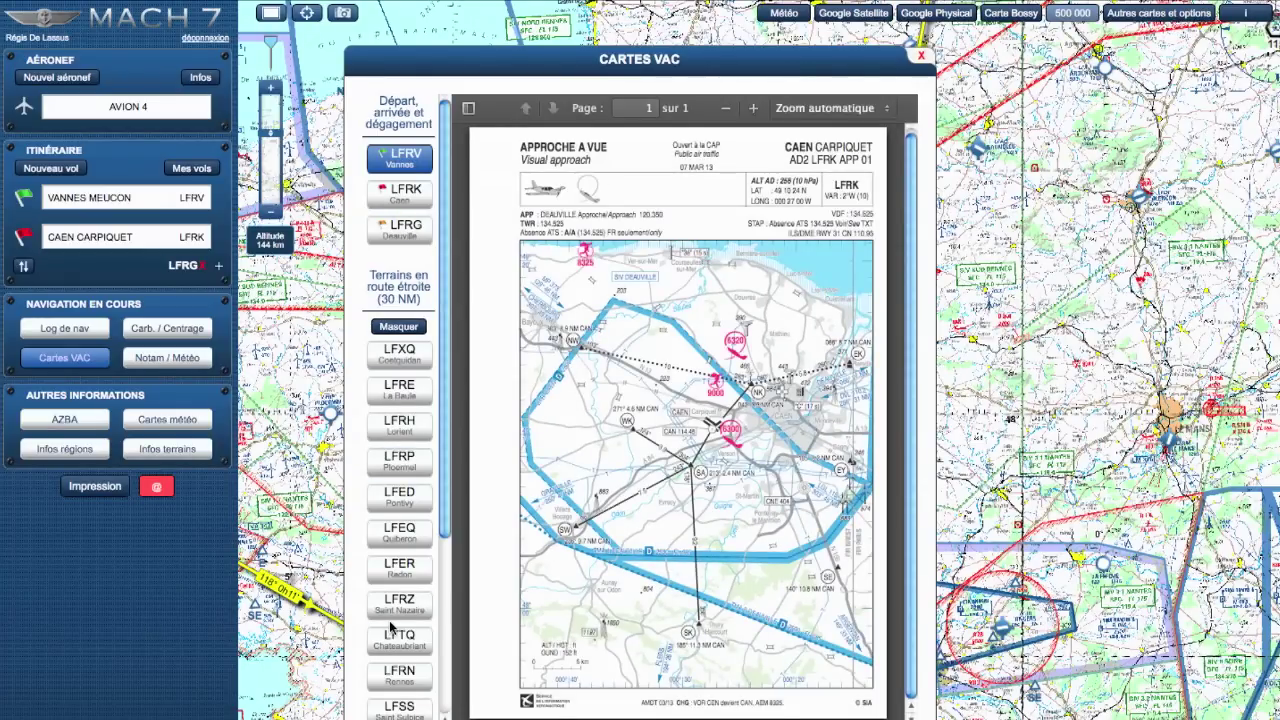
Review the METAR and TAF reports for the flight's aerodromes and the TEMSI and WINTEM weather charts
click(193, 352)
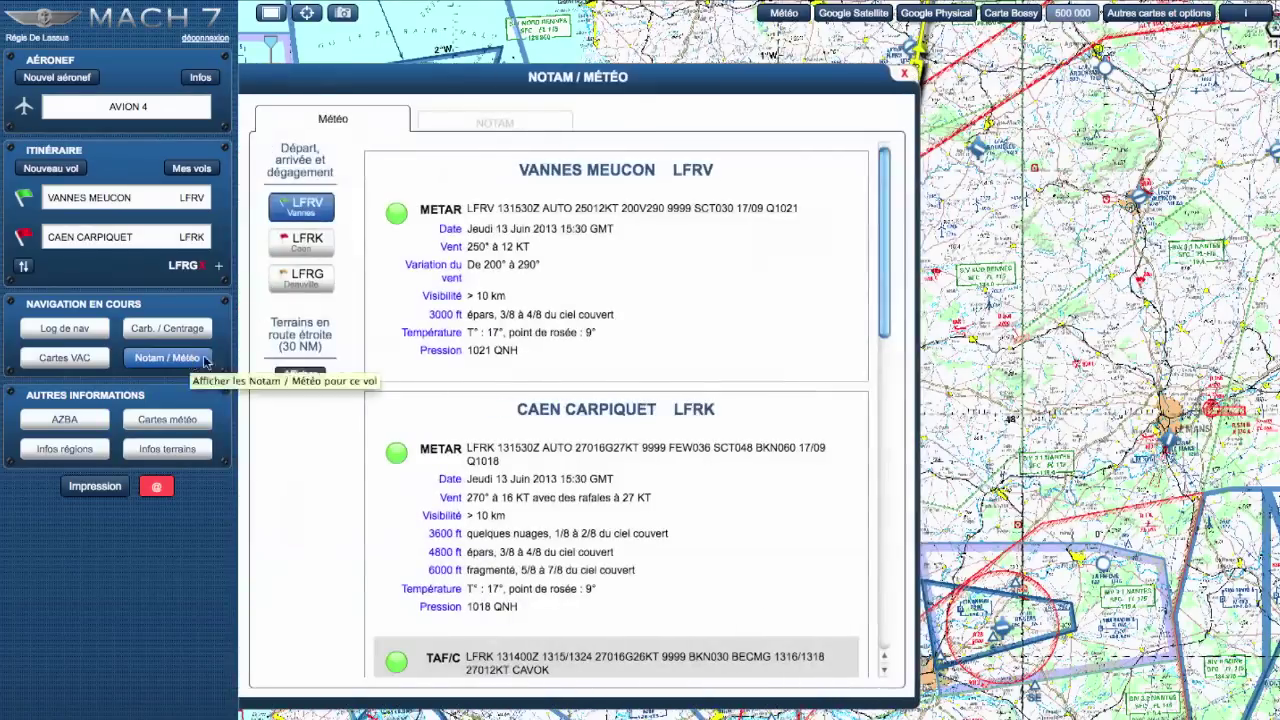
scroll(578, 372, down, 10)
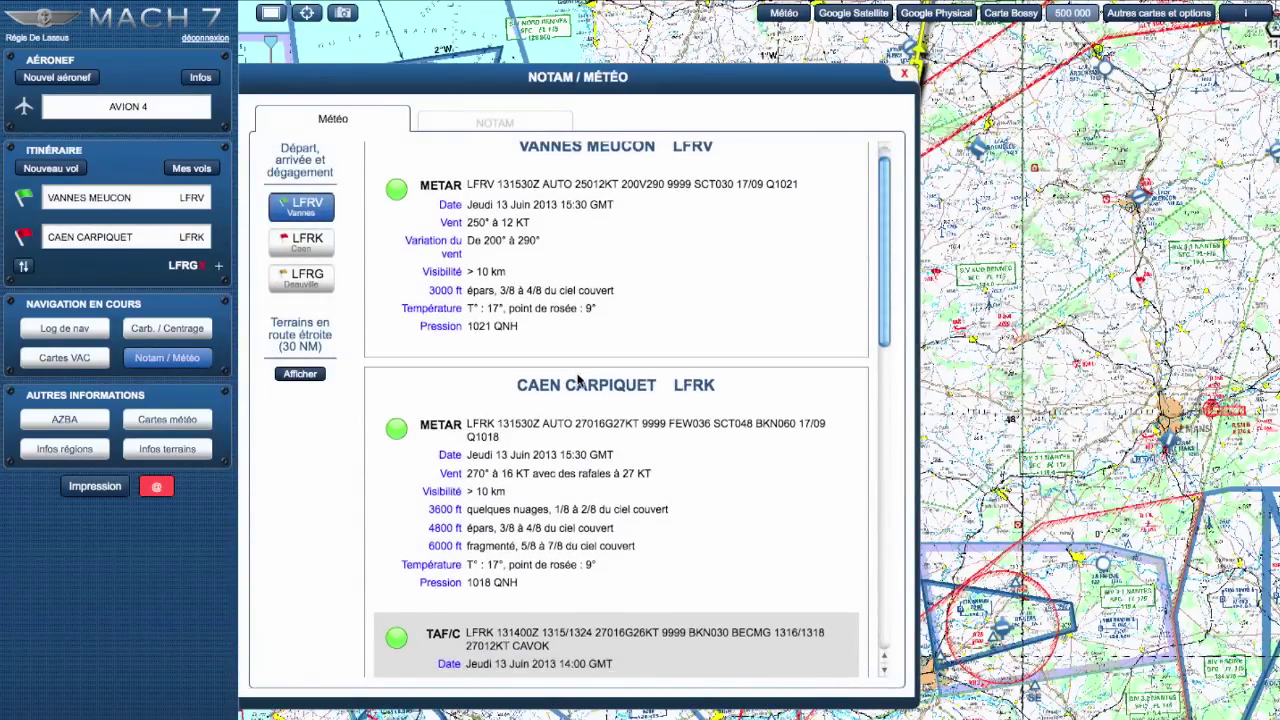
scroll(576, 380, down, 2)
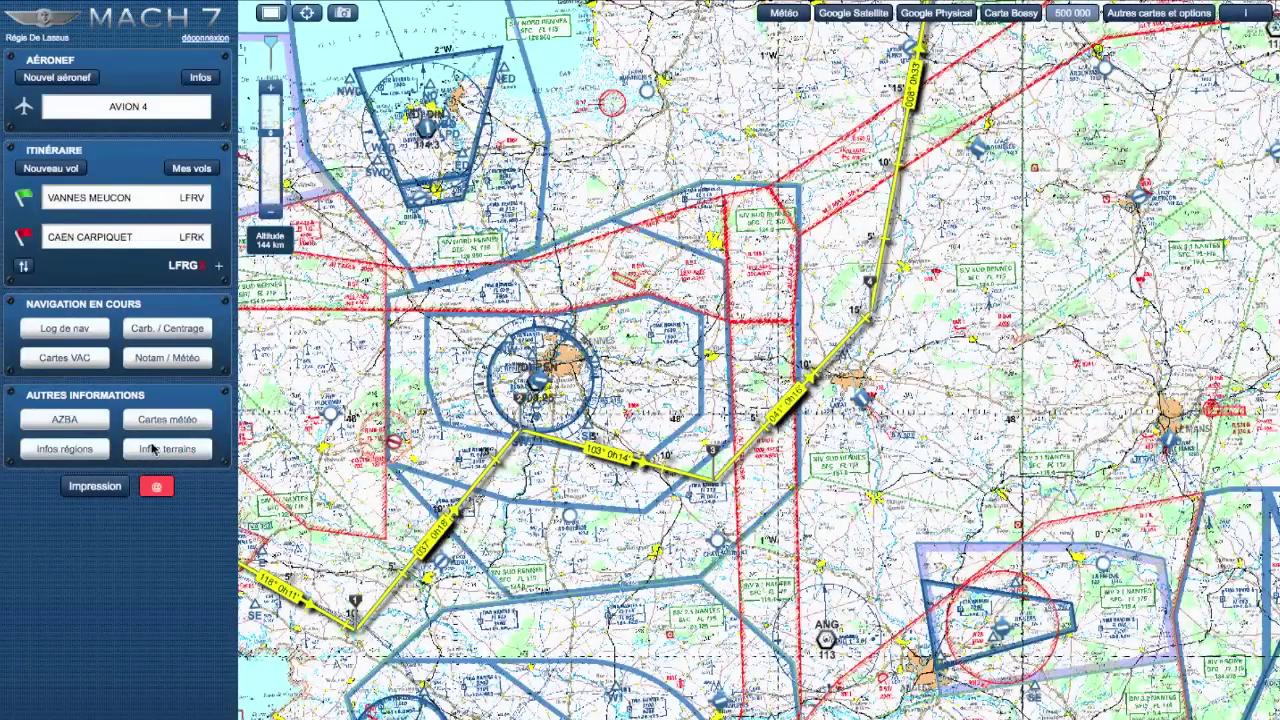
click(162, 420)
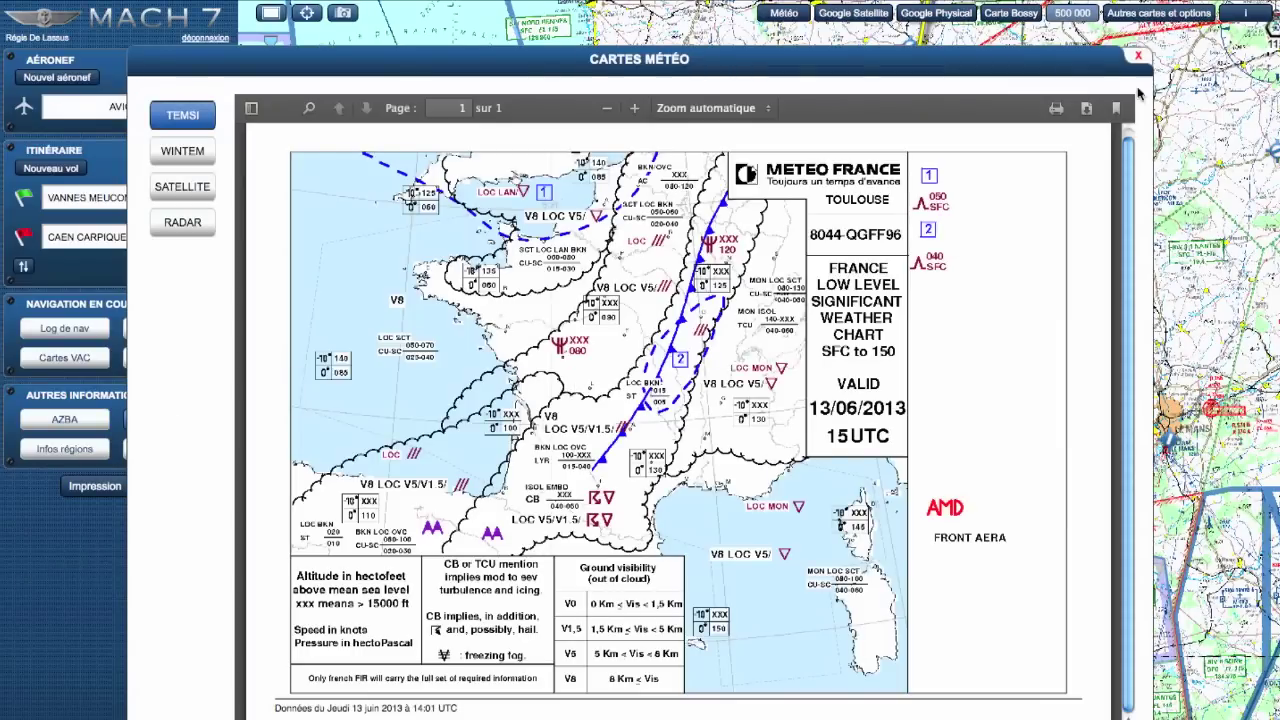
click(189, 152)
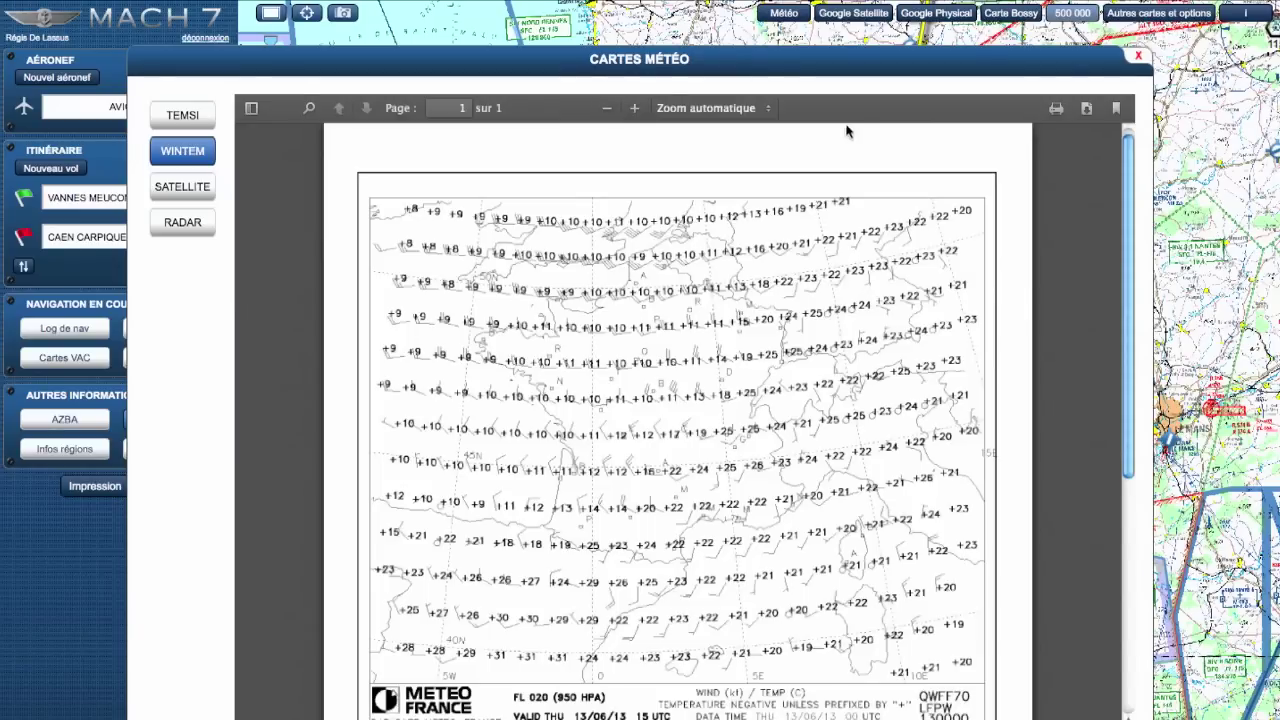